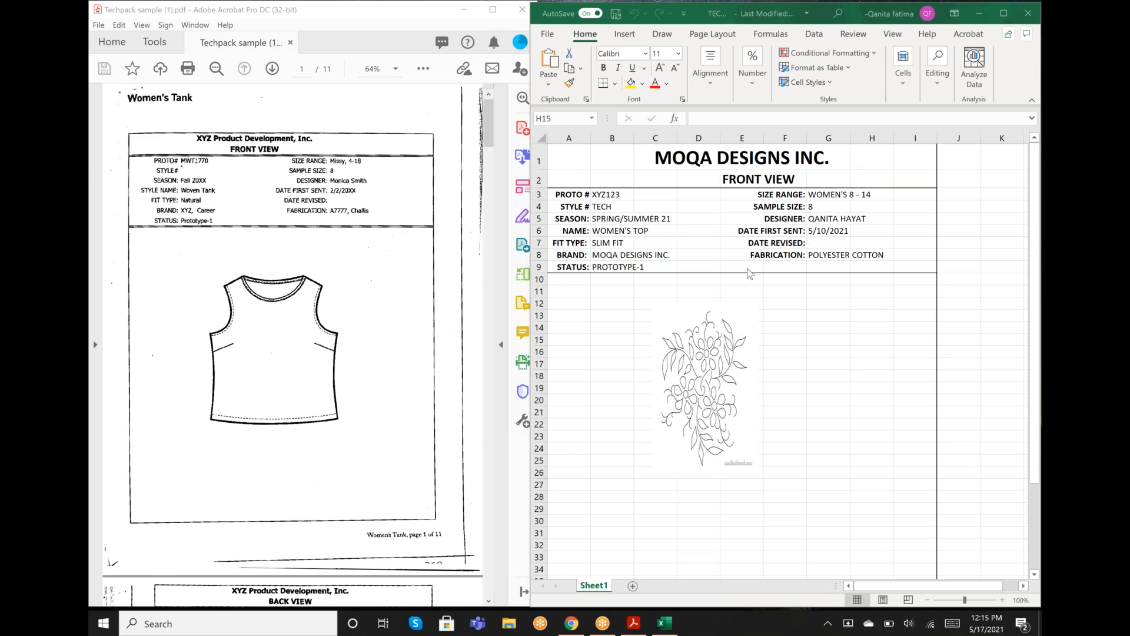
- Review the sample tech pack PDF from the front view through the back view and details pages to the points of measure page
scroll(233, 397, "down", 5)
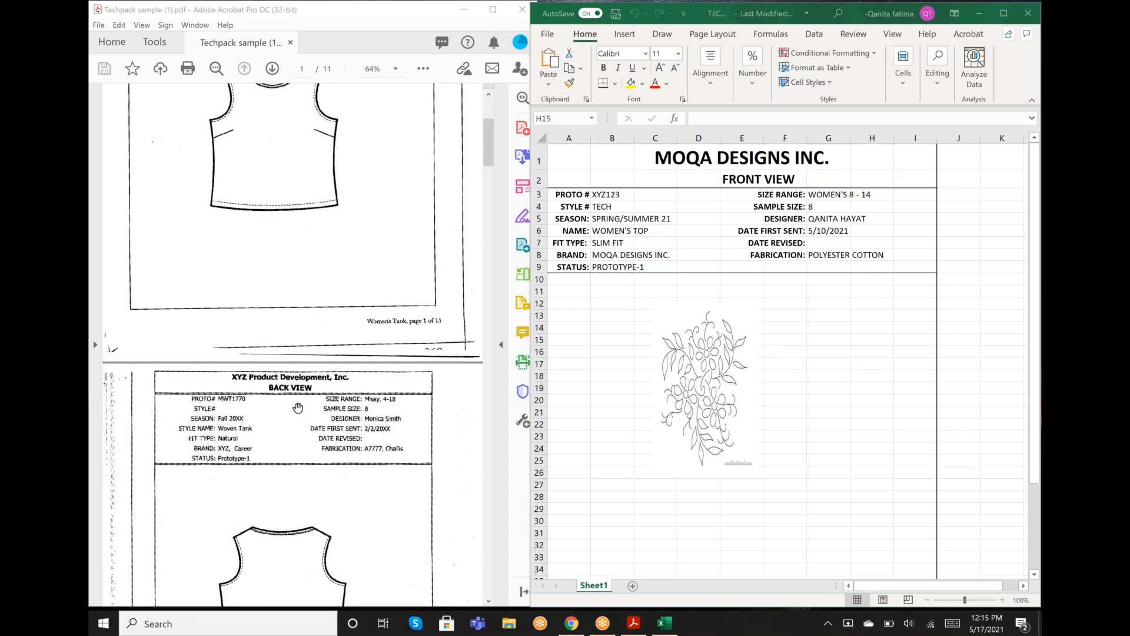
scroll(273, 368, "down", 1)
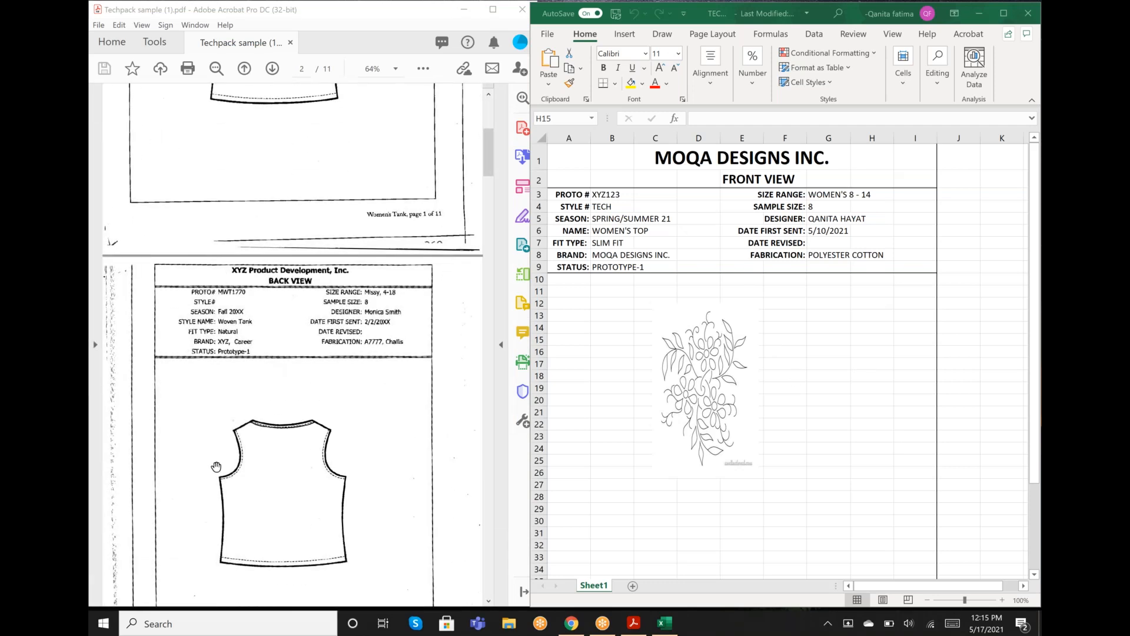
scroll(283, 466, "down", 6)
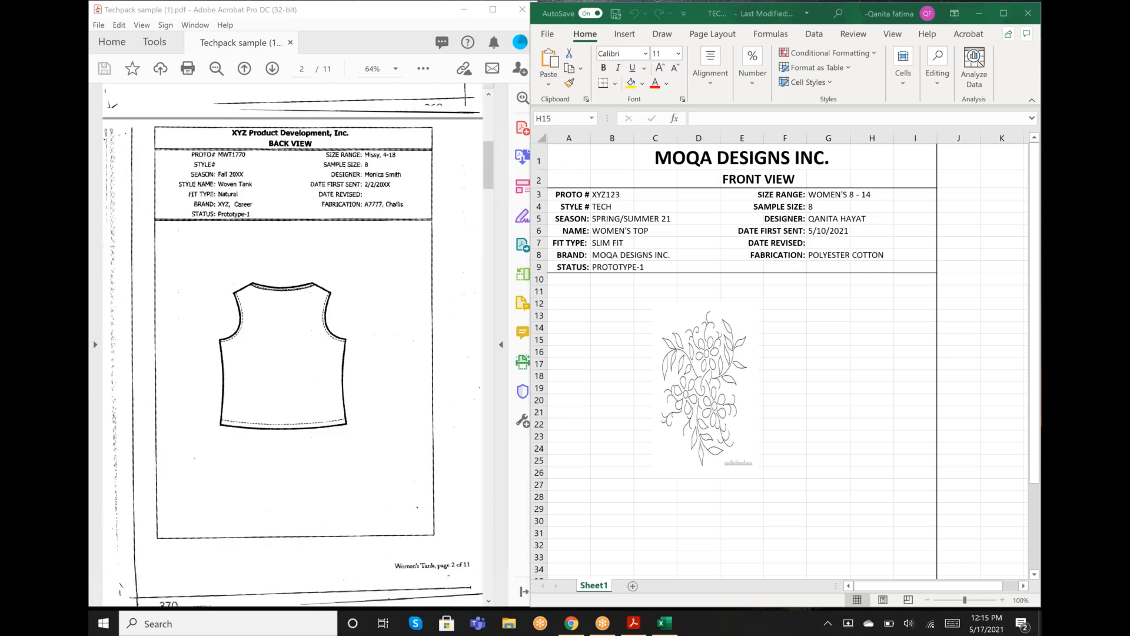
scroll(292, 344, "down", 5)
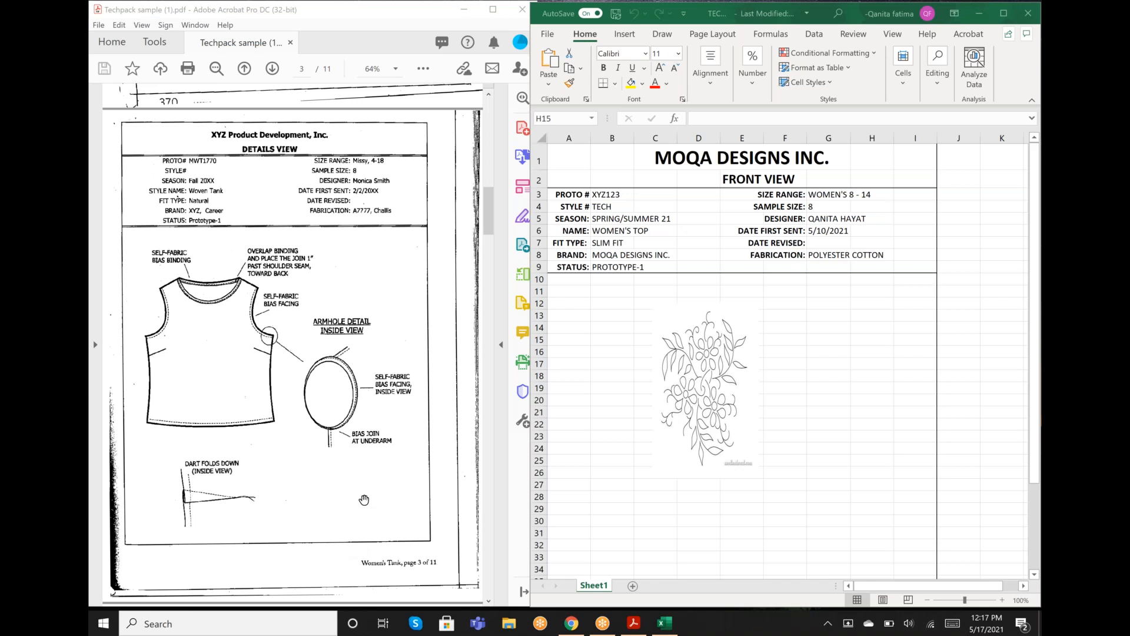
scroll(363, 499, "down", 8)
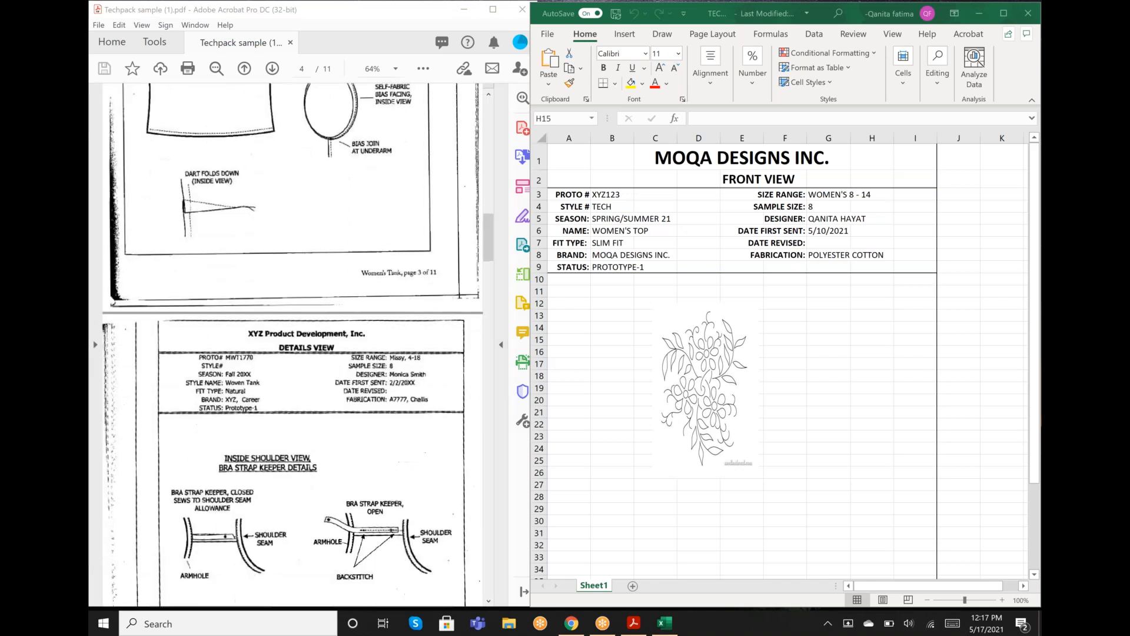
scroll(203, 434, "down", 4)
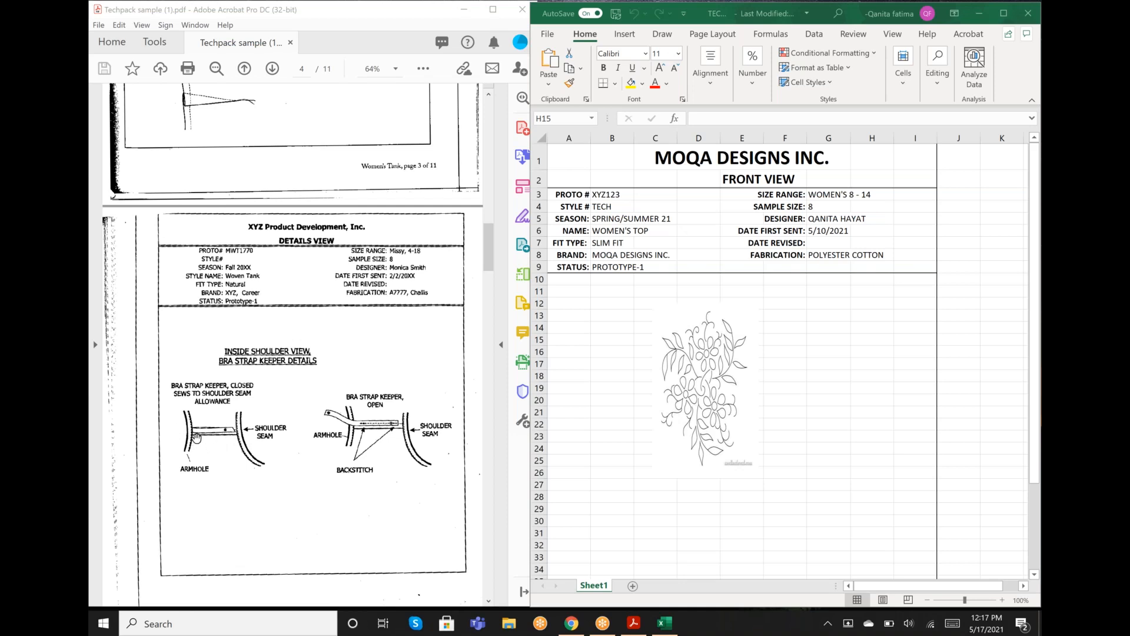
left_click(196, 436)
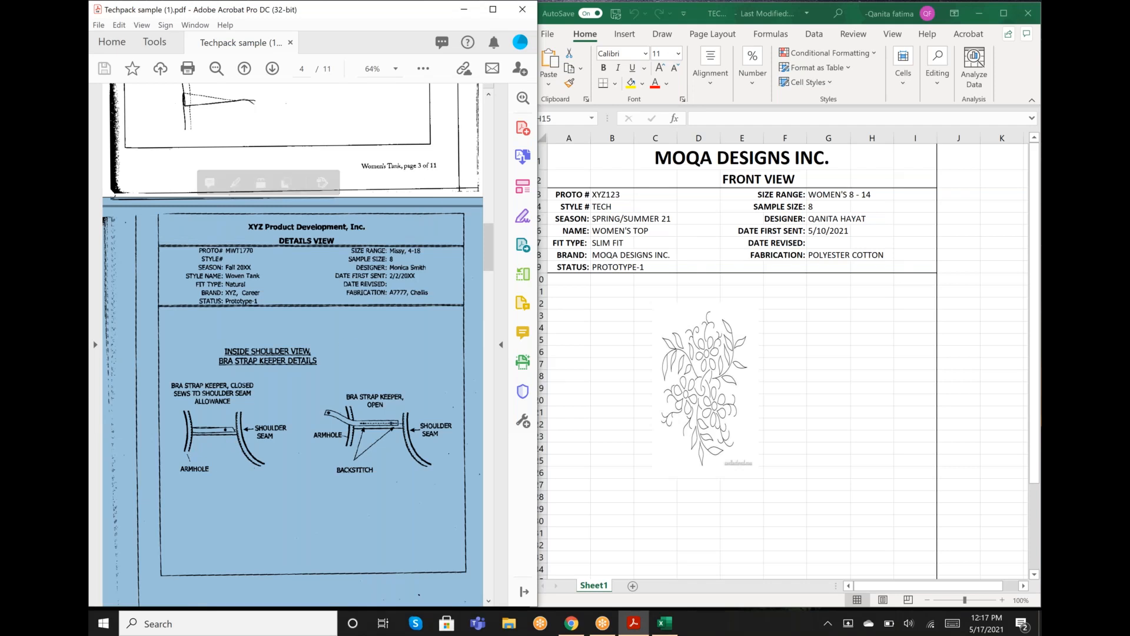
left_click(324, 353)
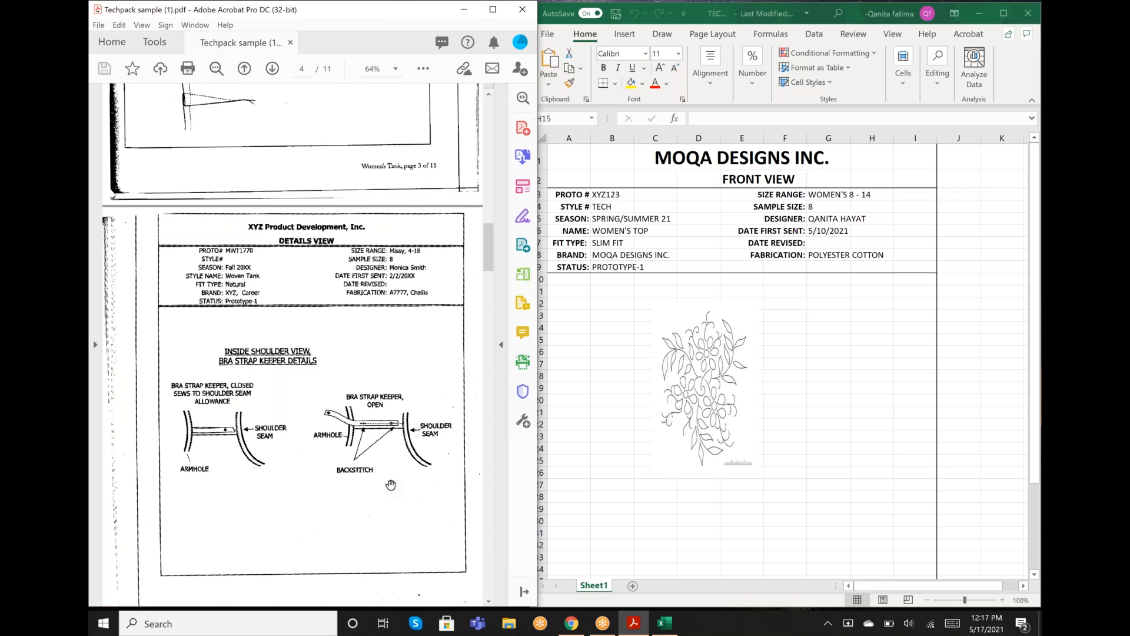
scroll(390, 484, "down", 5)
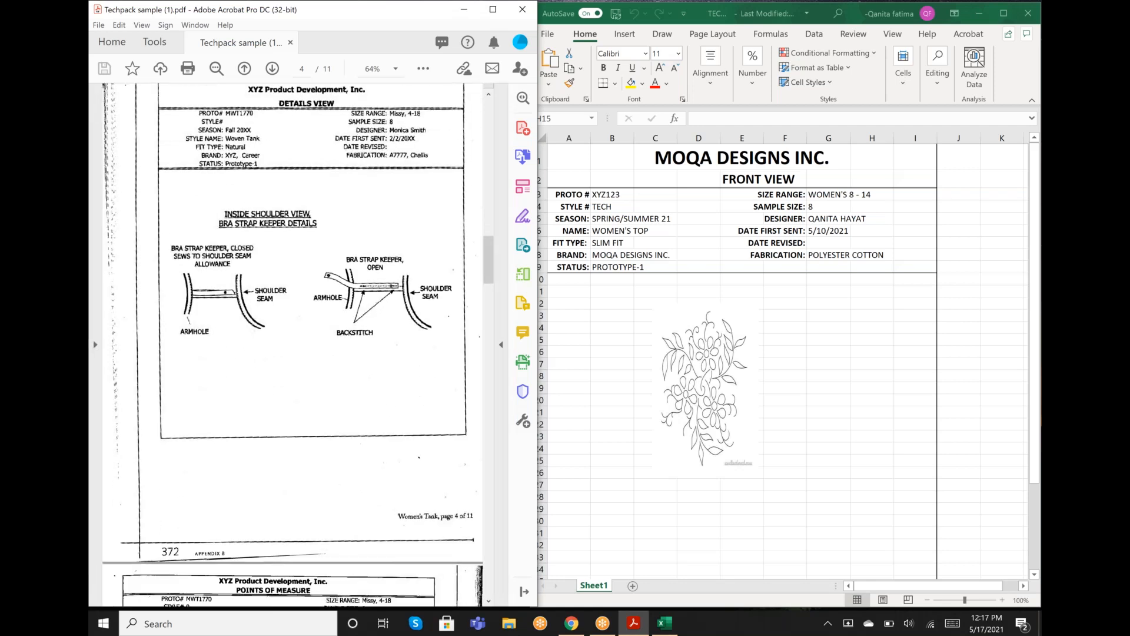
scroll(293, 345, "down", 4)
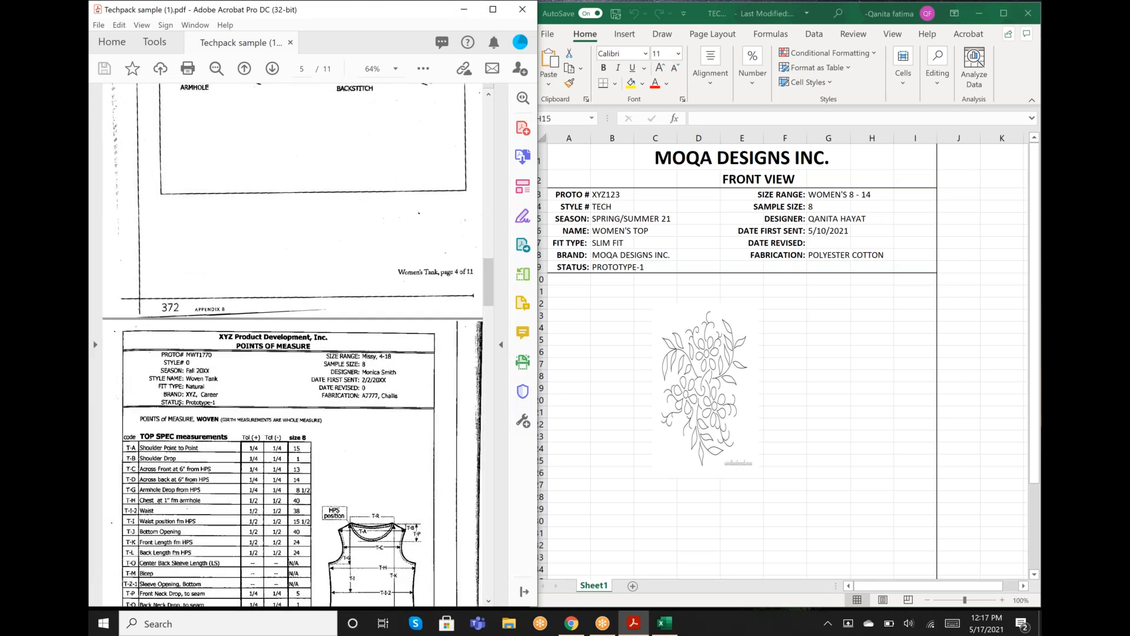
scroll(292, 344, "down", 4)
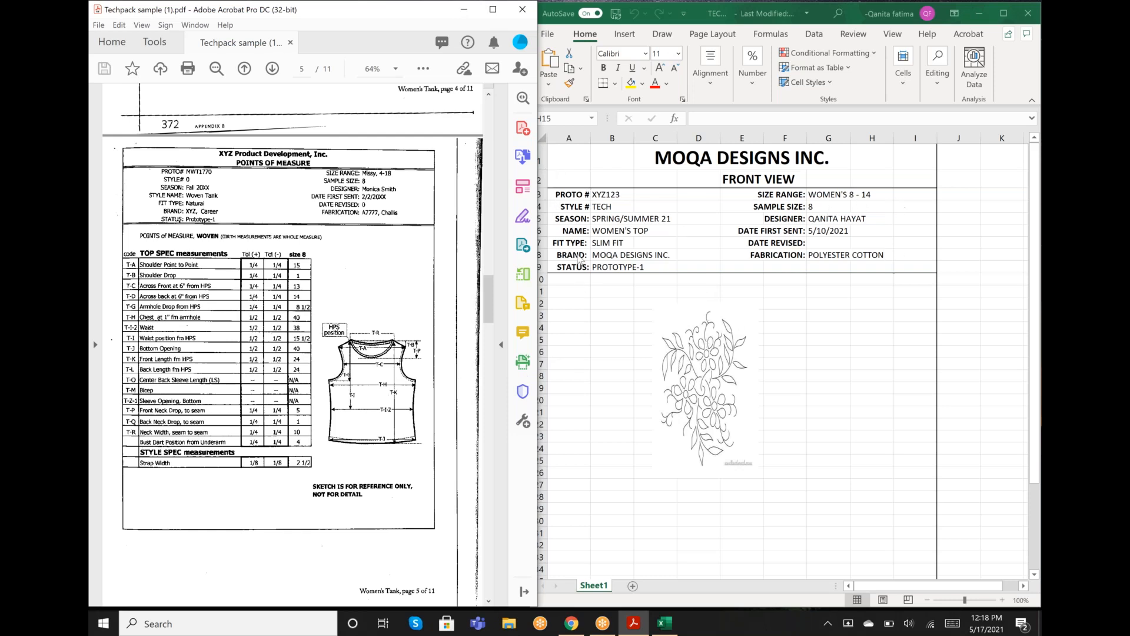
- Switch to the Excel tech pack sheet and replace the FRONT VIEW subtitle in E2 with POINTS OF MEASURE
left_click(755, 183)
left_click(755, 182)
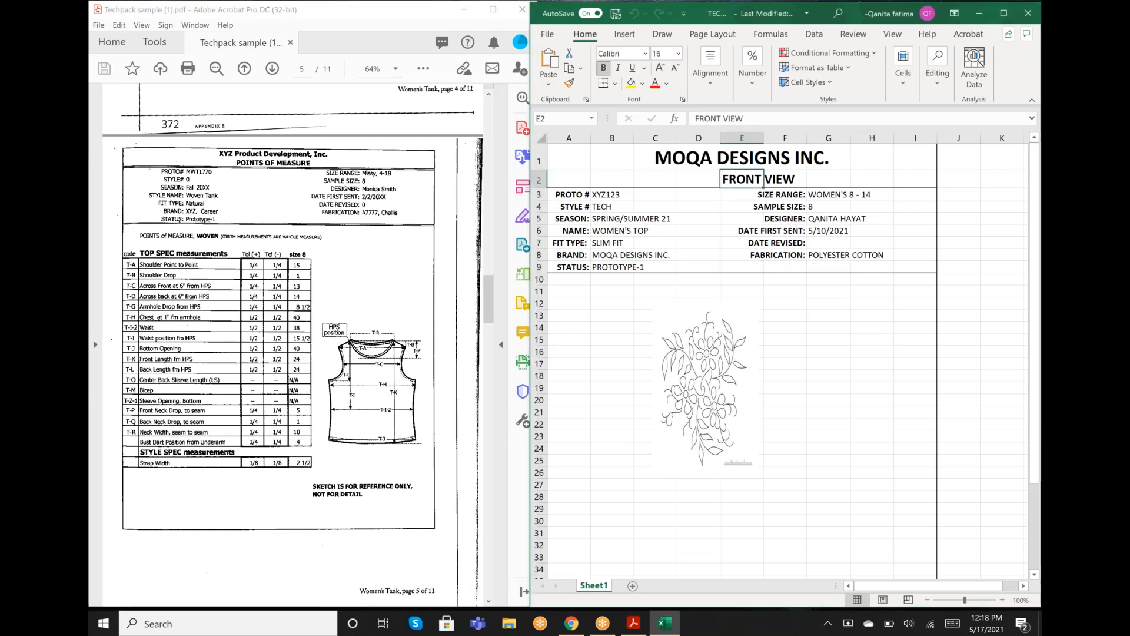
key("BackSpace")
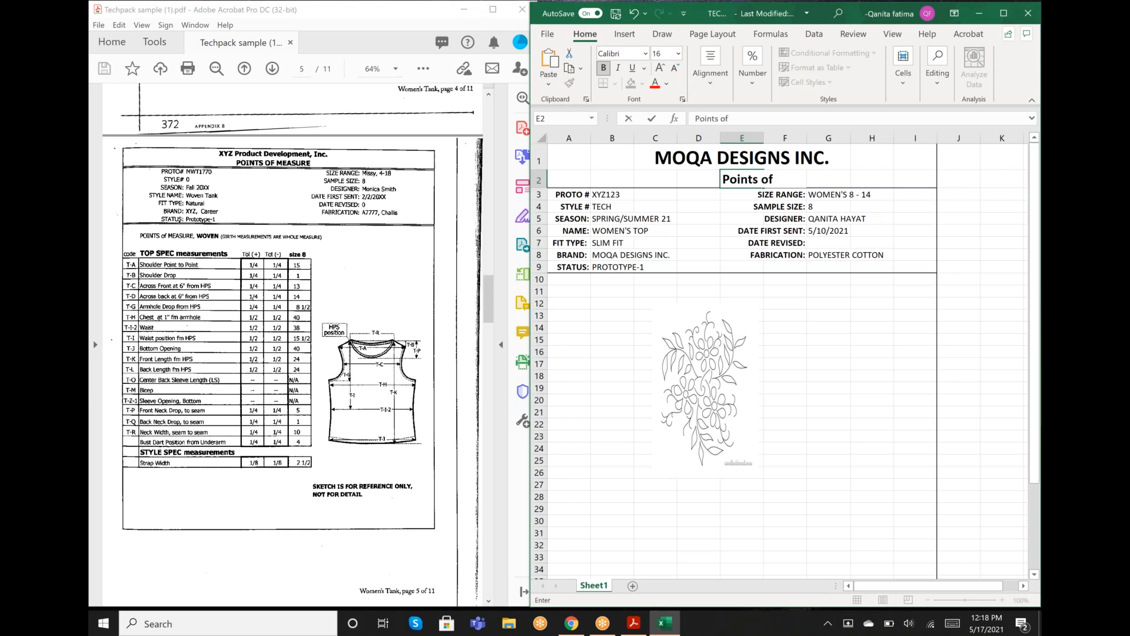
key("BackSpace")
key("BackSpace")
key("BackSpace")
key("BackSpace")
key("BackSpace")
type("OINTS OF MEAS")
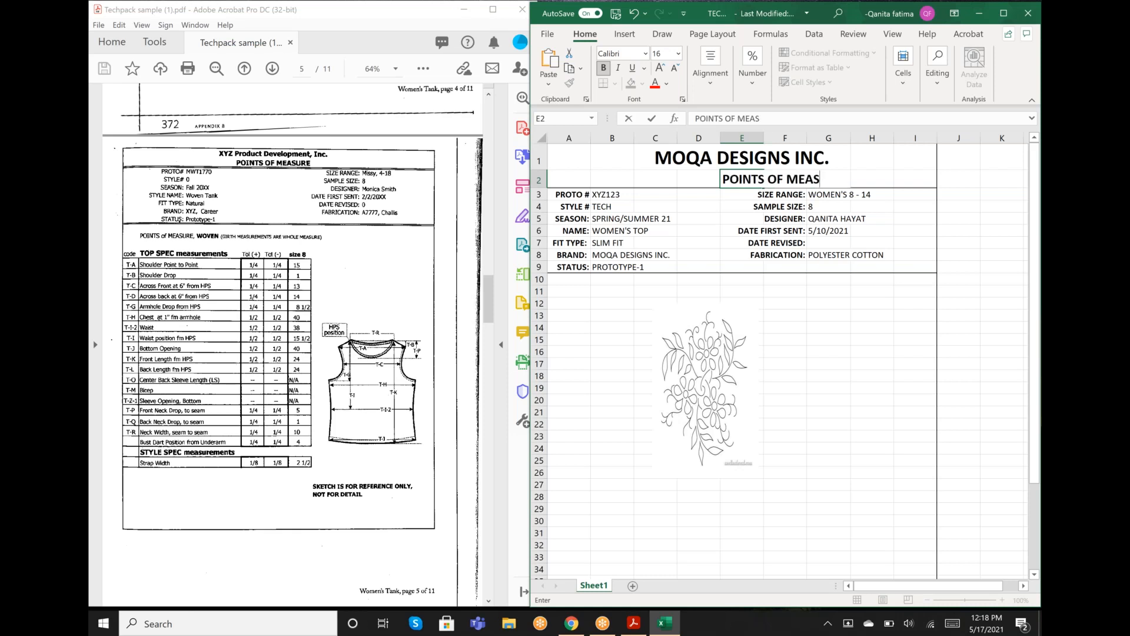
type("URE")
scroll(728, 178, "down", 1)
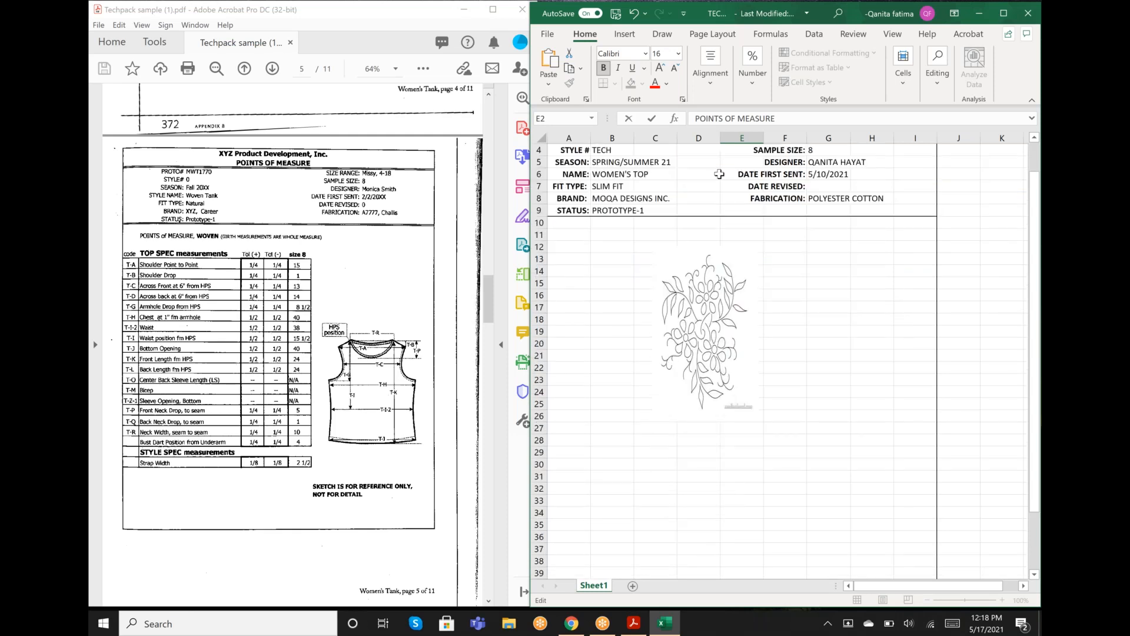
scroll(719, 174, "up", 1)
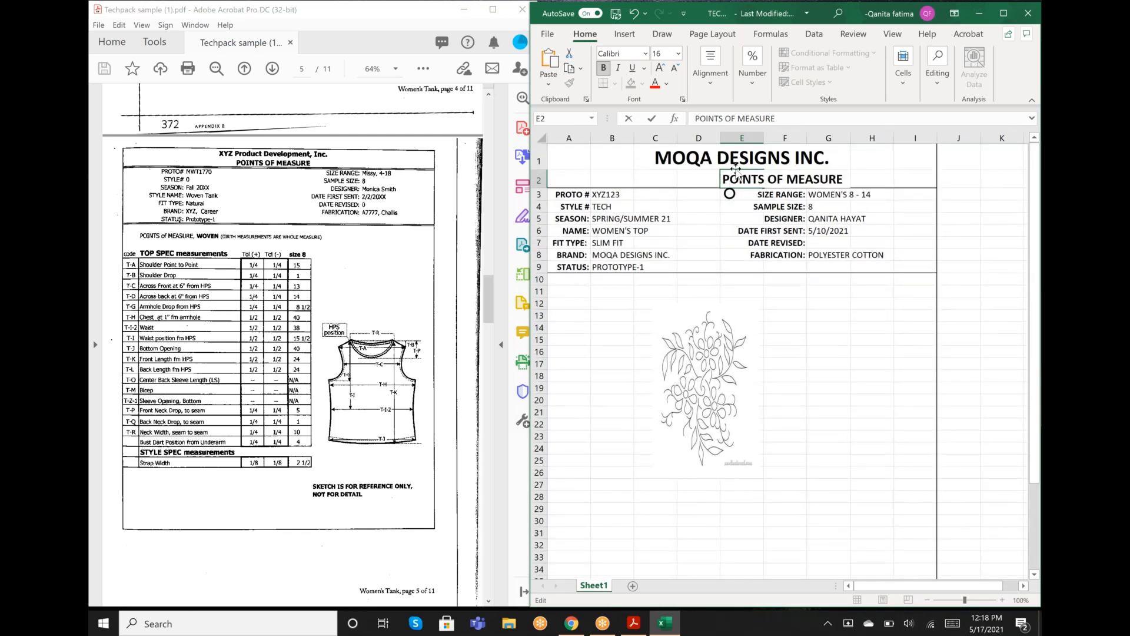
scroll(736, 170, "right", 1)
scroll(719, 180, "right", 1)
scroll(720, 180, "left", 1)
left_click(694, 218)
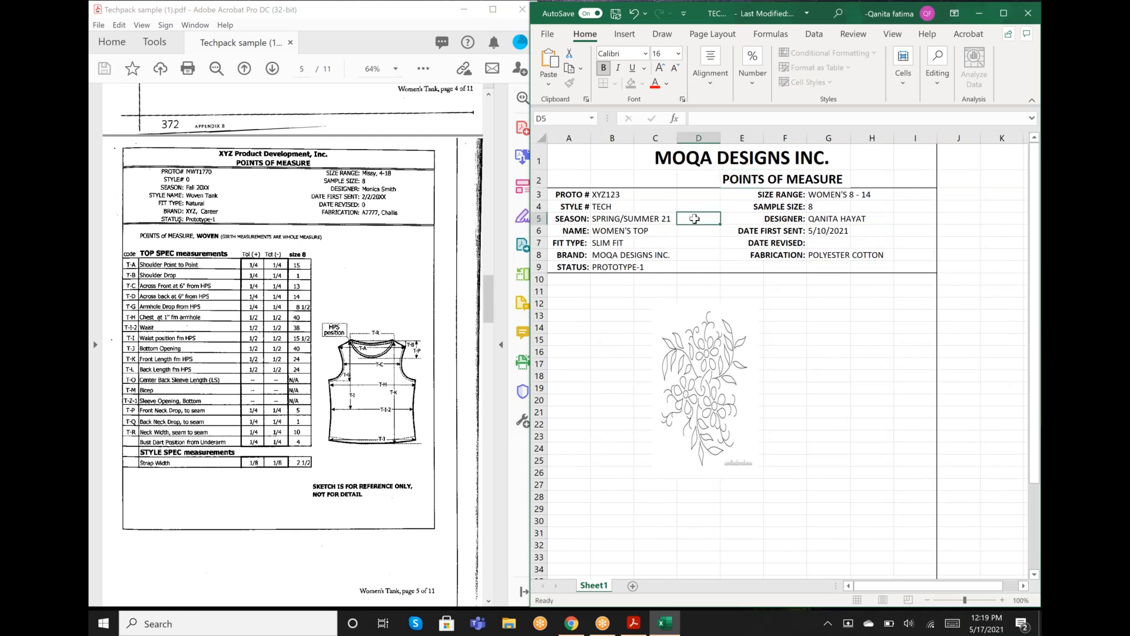
- Move the POINTS OF MEASURE subtitle from E2 to D2 and delete the floral picture below the header block
left_click(732, 178)
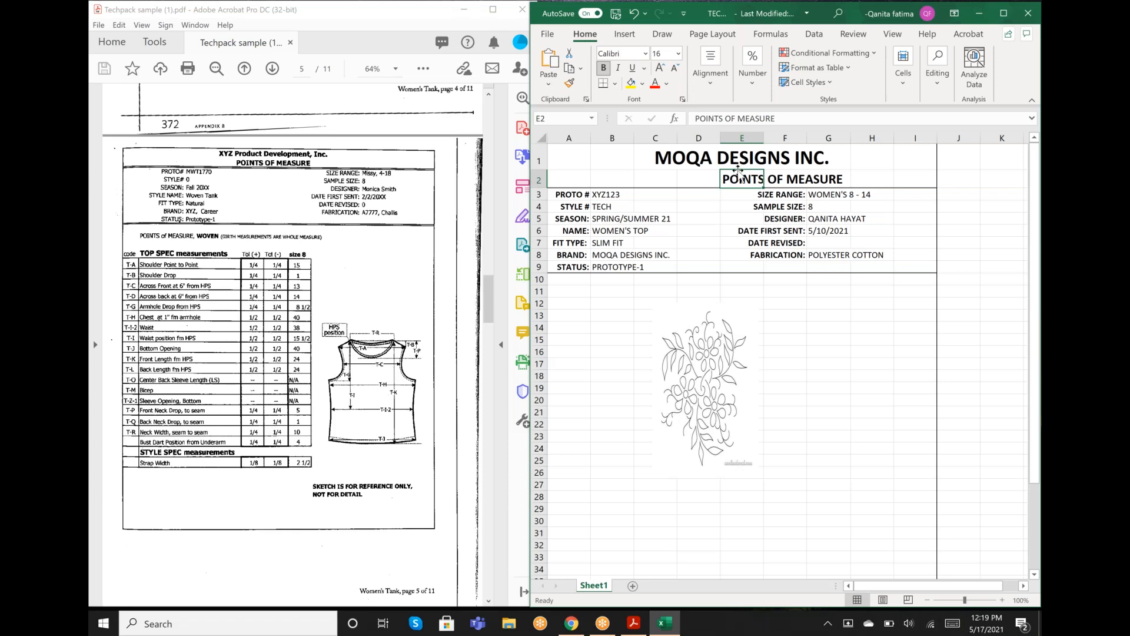
left_click_drag(738, 171, 695, 172)
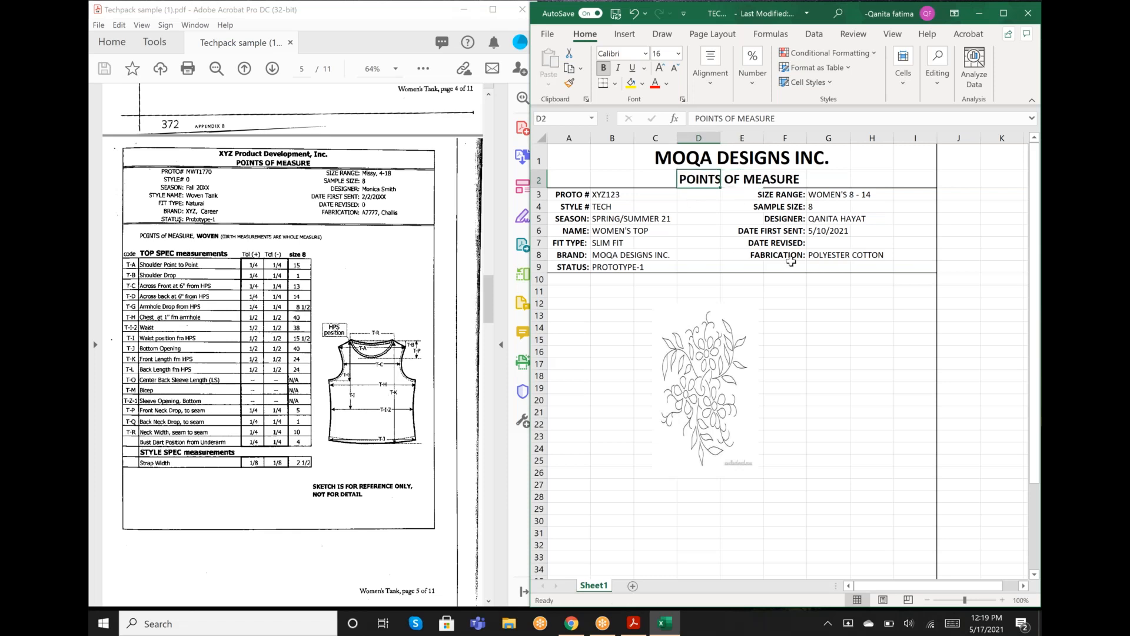
left_click(709, 362)
key("Delete")
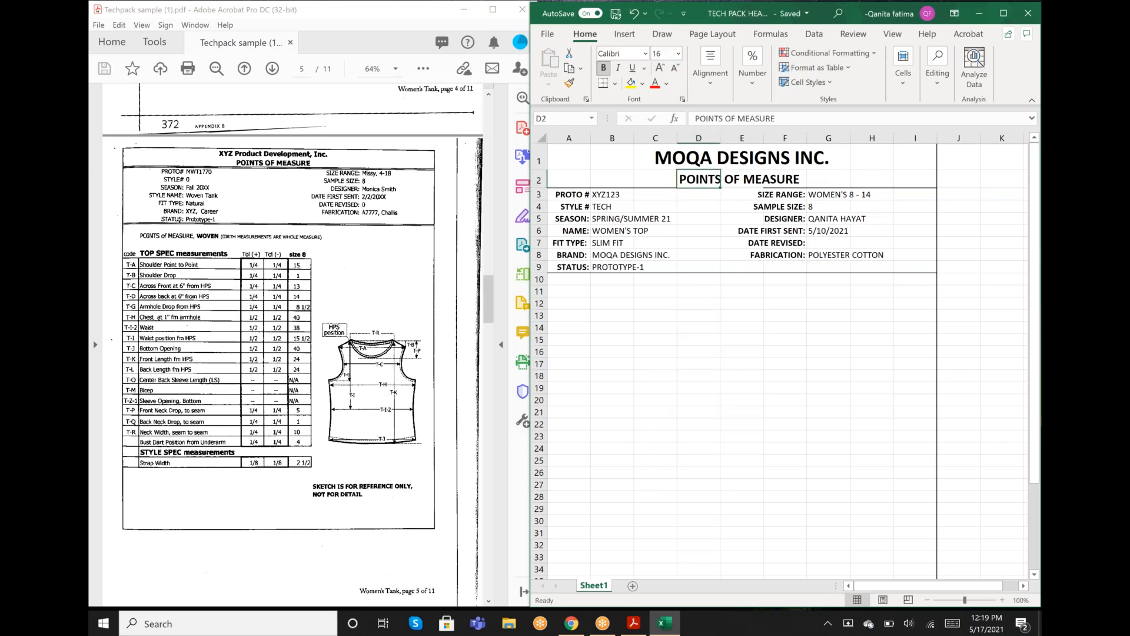
- Enter the note "POINTS OF MEASURE, NON-WOVEN, (BIRTH MEASUREMENTS ARE WHOLE MEASURE)" in B11
left_click(601, 290)
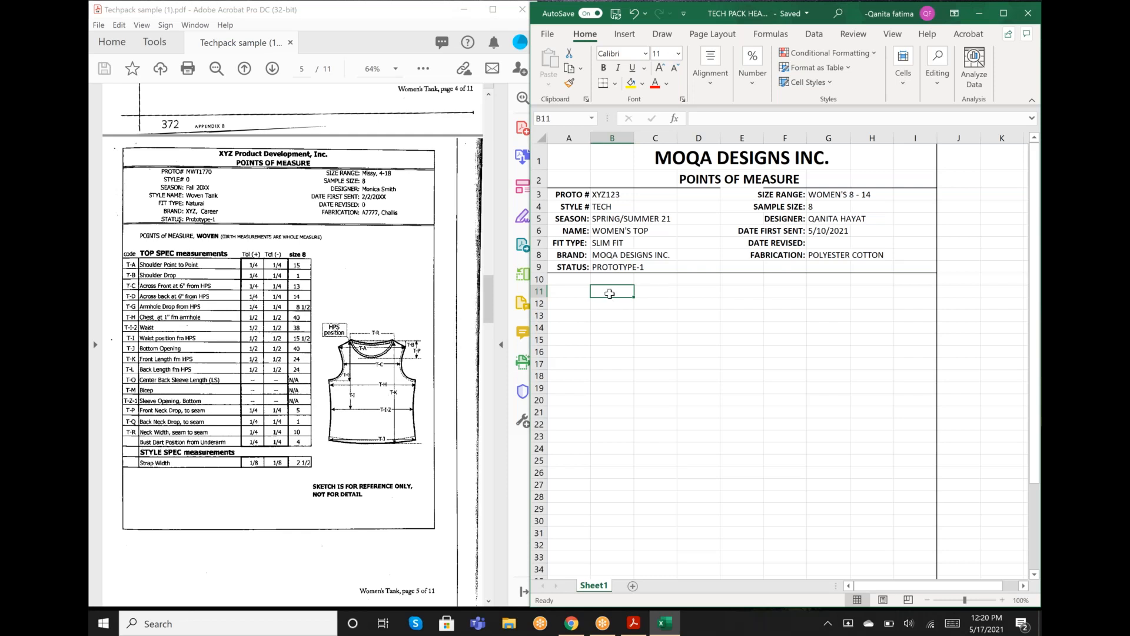
type("POI")
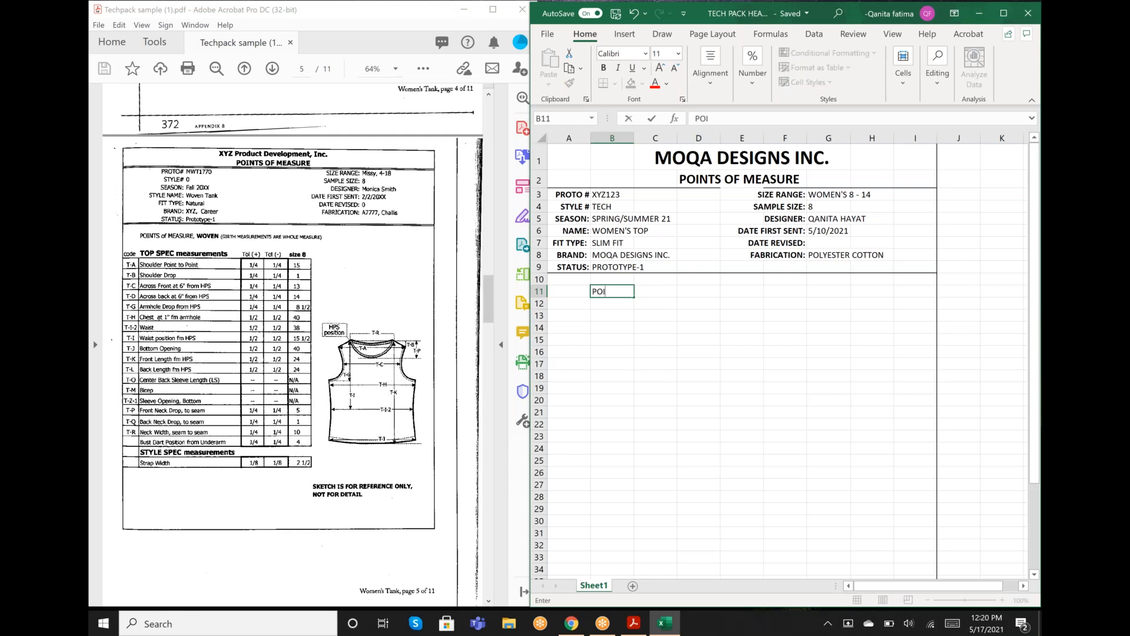
type("NTS OF MEASURE")
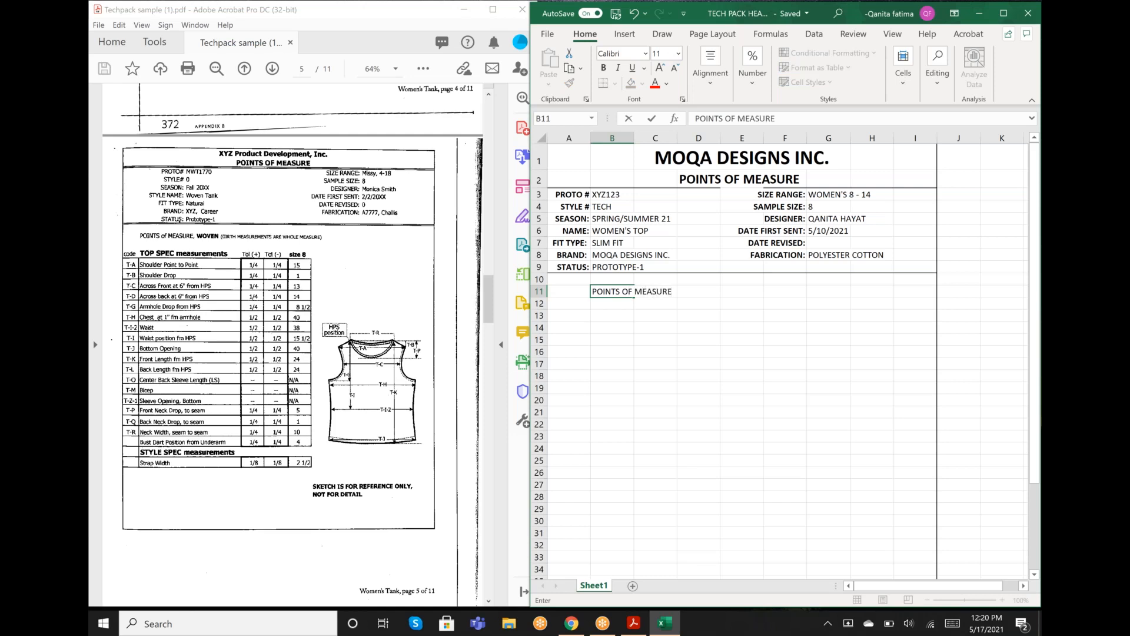
type(", NOON")
key("BackSpace")
key("BackSpace")
type("N")
type("-WOVW")
type("N")
key("BackSpace")
key("BackSpace")
key("BackSpace")
type("VEN, (BIRTH ")
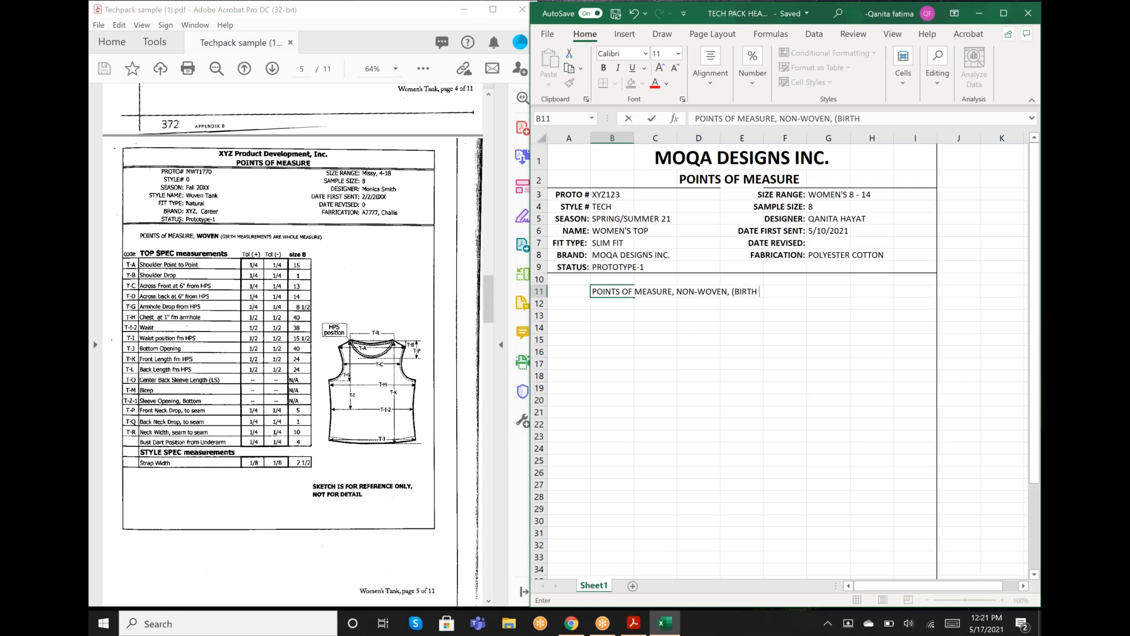
type("MEASUREMENTS ")
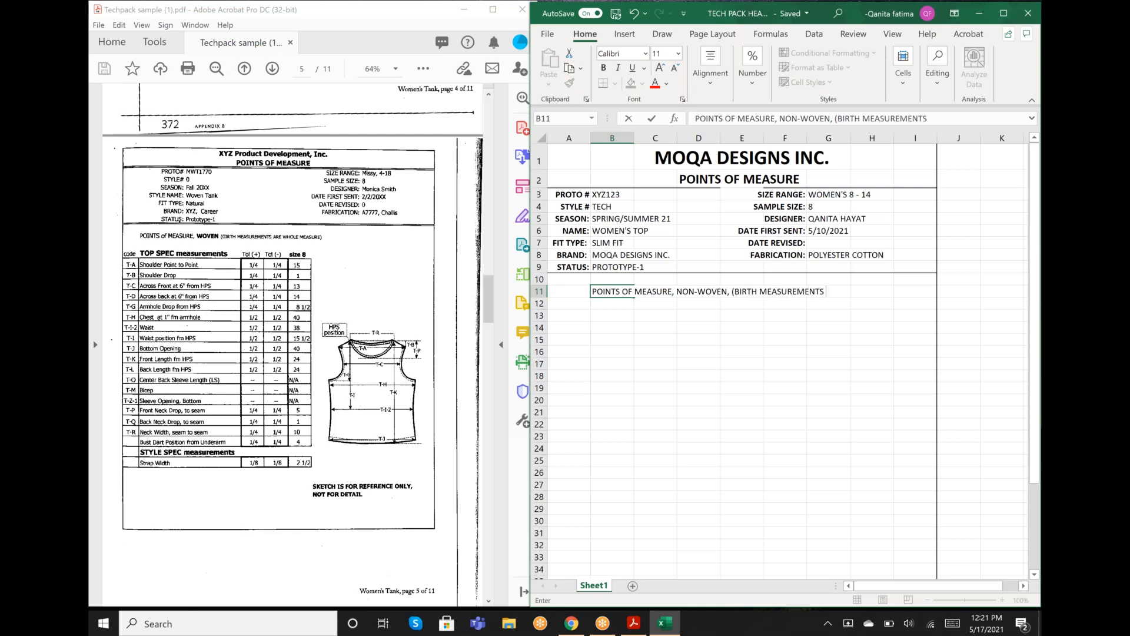
type("ARE WHOLE MEASURE")
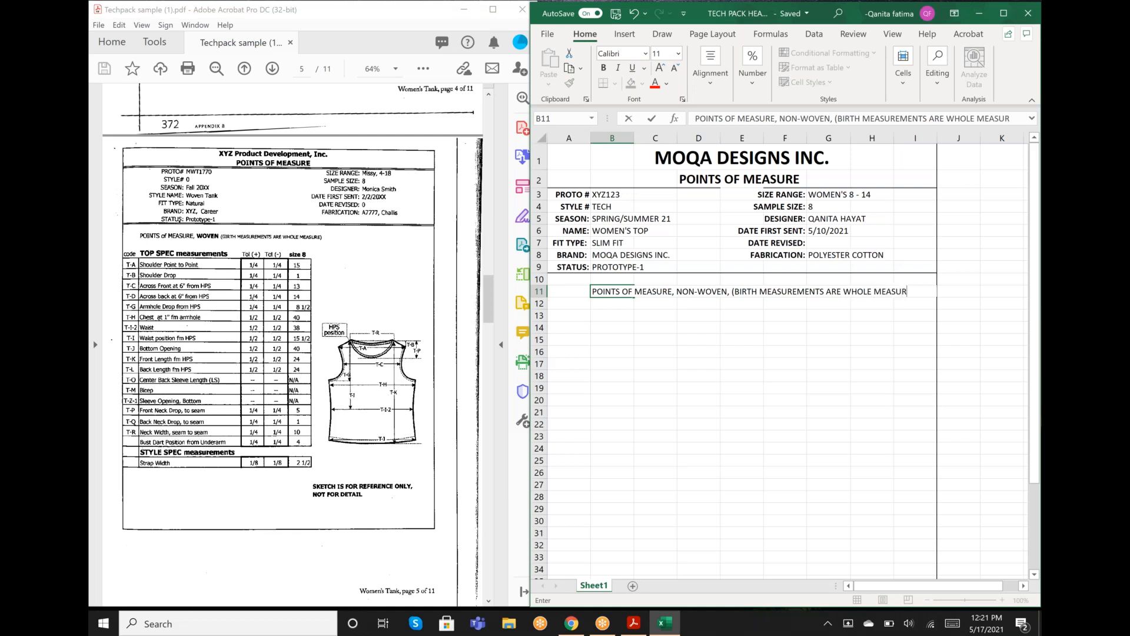
type(")")
- Enter the column heading CODE in A13, all in capitals
left_click(569, 315)
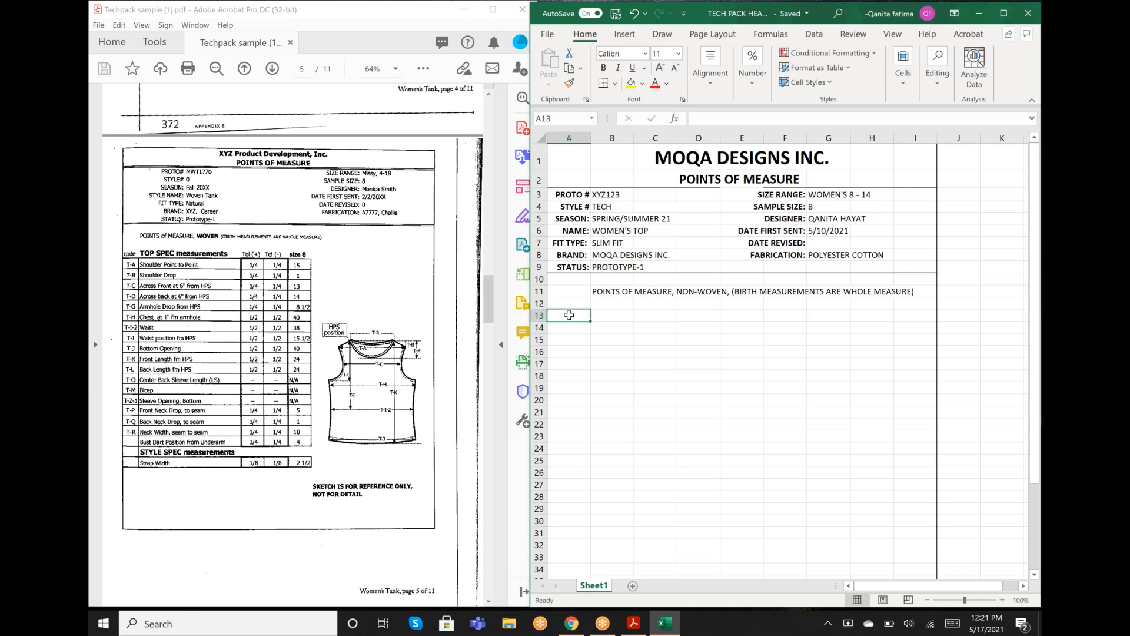
type("cODE")
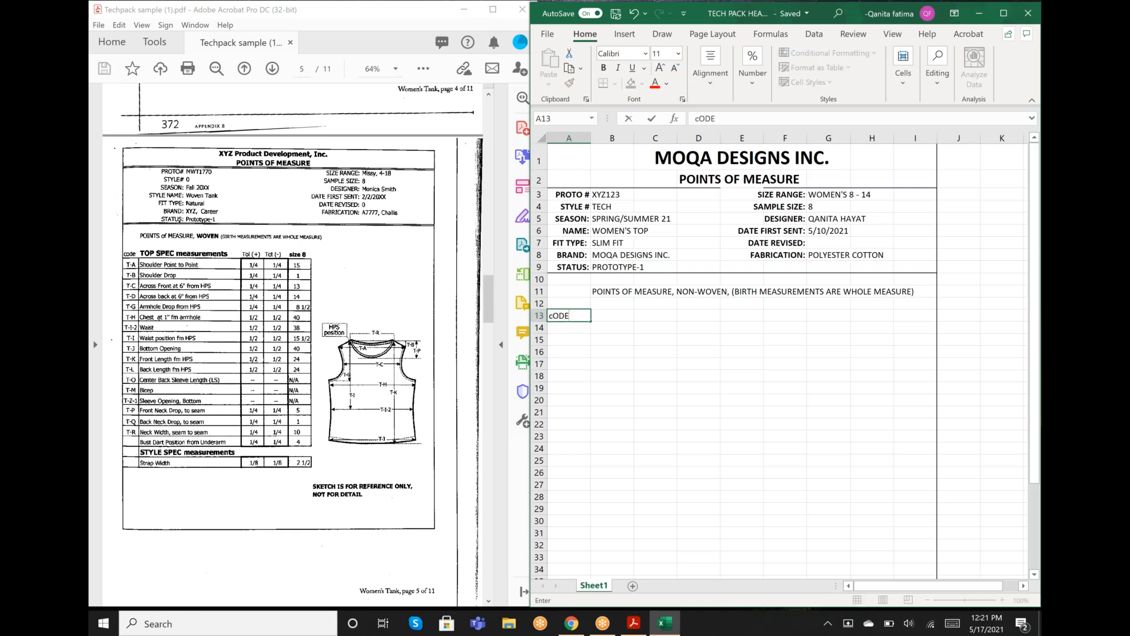
key("BackSpace")
key("BackSpace")
key("BackSpace")
key("BackSpace")
type("VO")
key("BackSpace")
key("BackSpace")
type("CODE")
key("Tab")
- Enter the column heading TOP SPEC MEASUREMENTS in B13
type("TO")
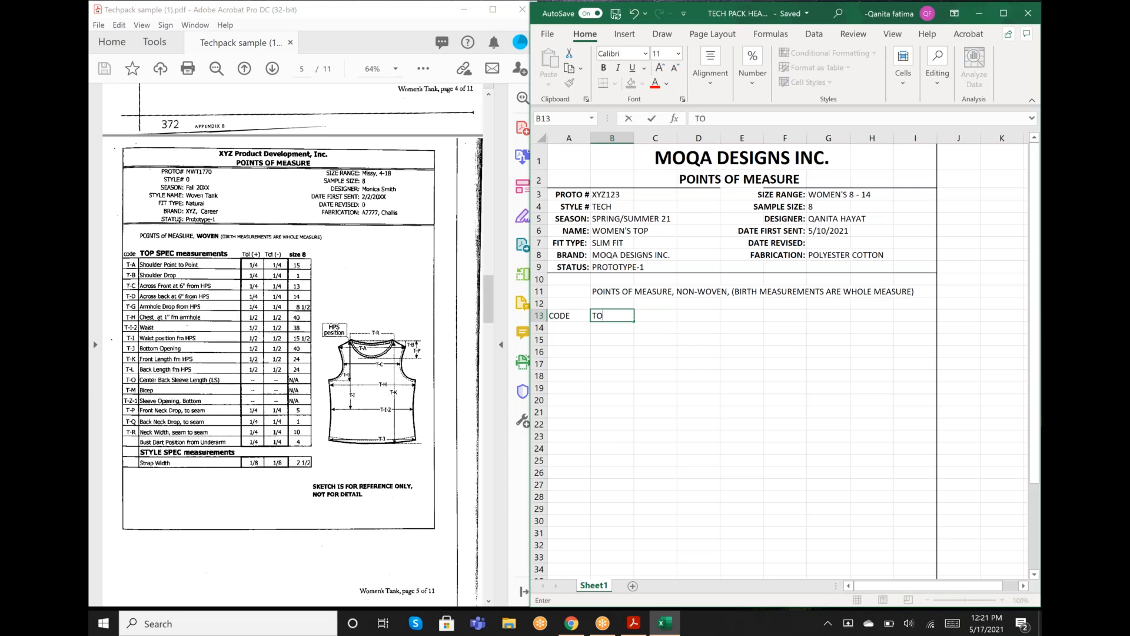
type("P SPEC MEASUREMENTS")
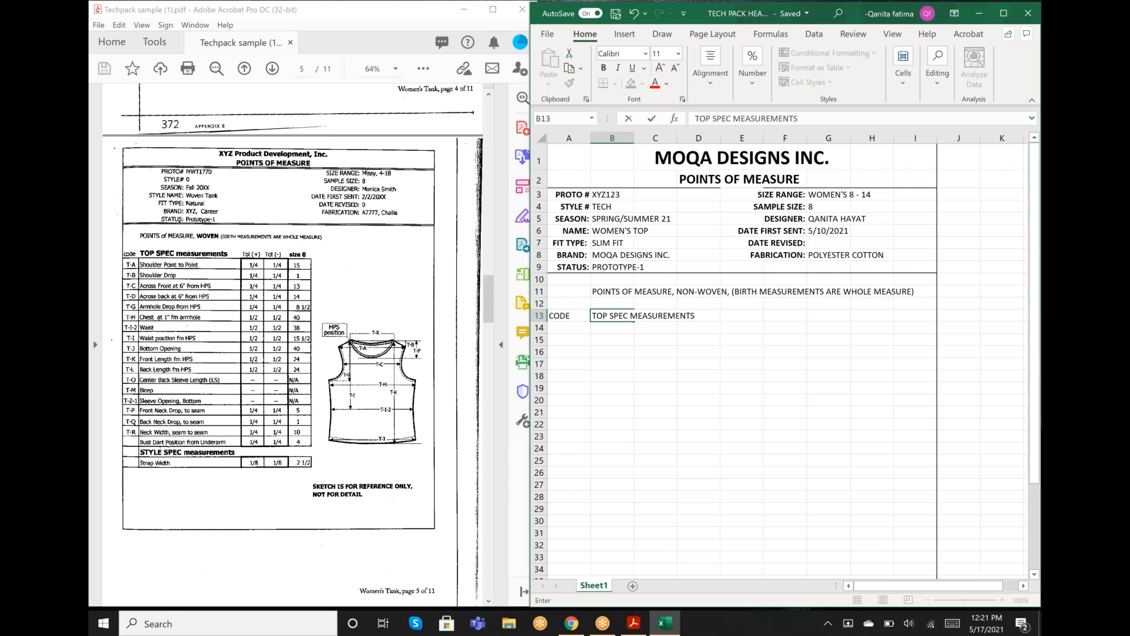
key("Tab")
key("Tab")
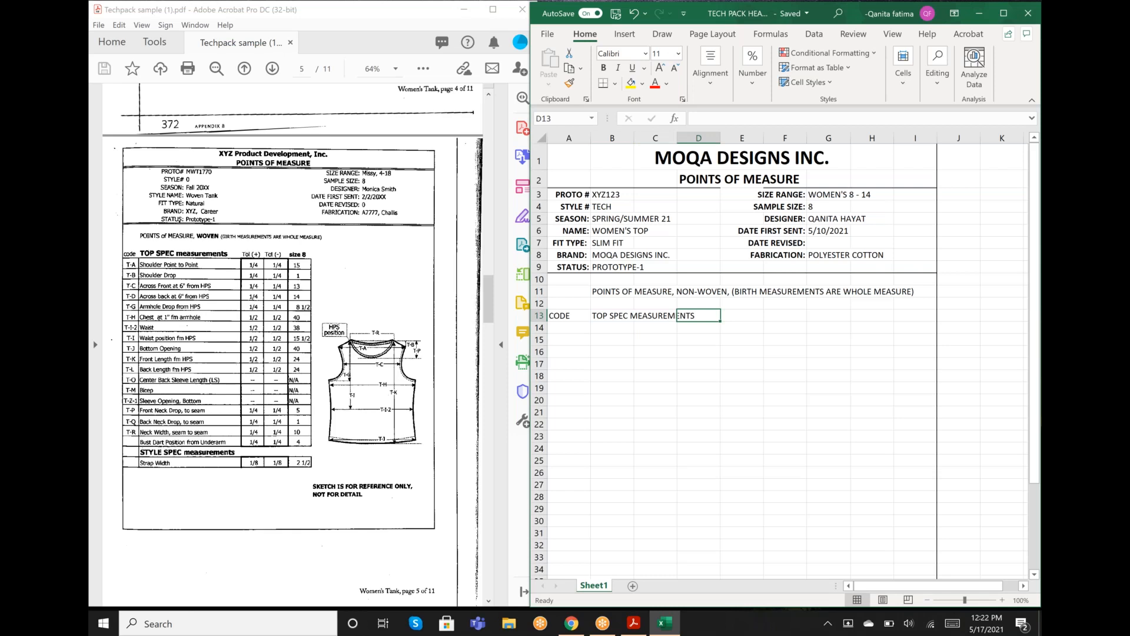
- Enter the column heading TOL (+) in E13
key("Tab")
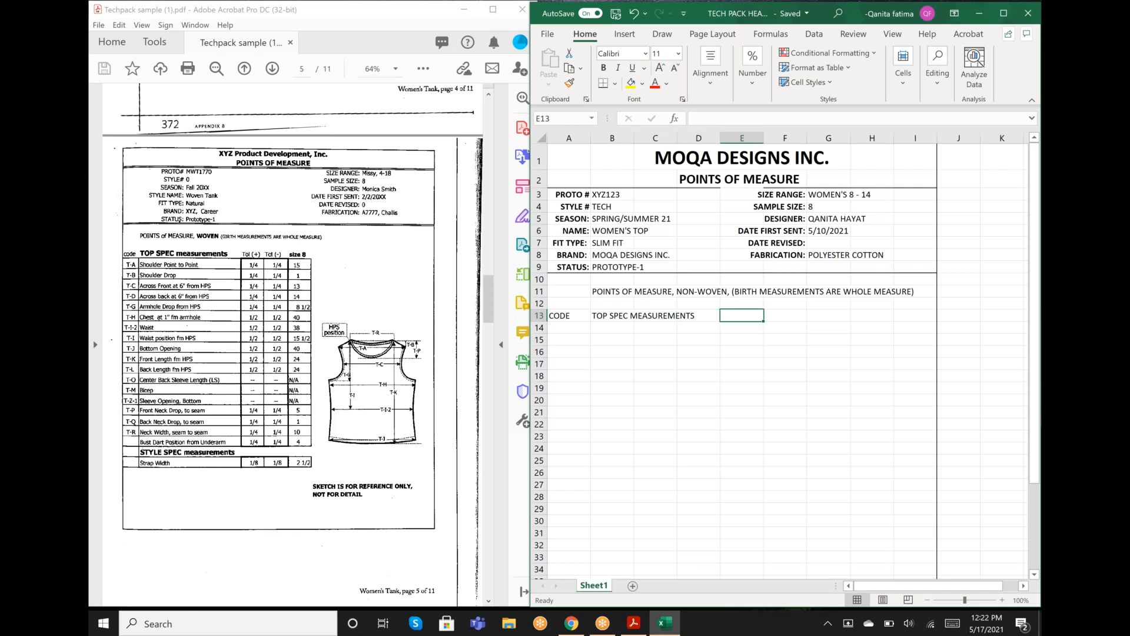
type("TOL")
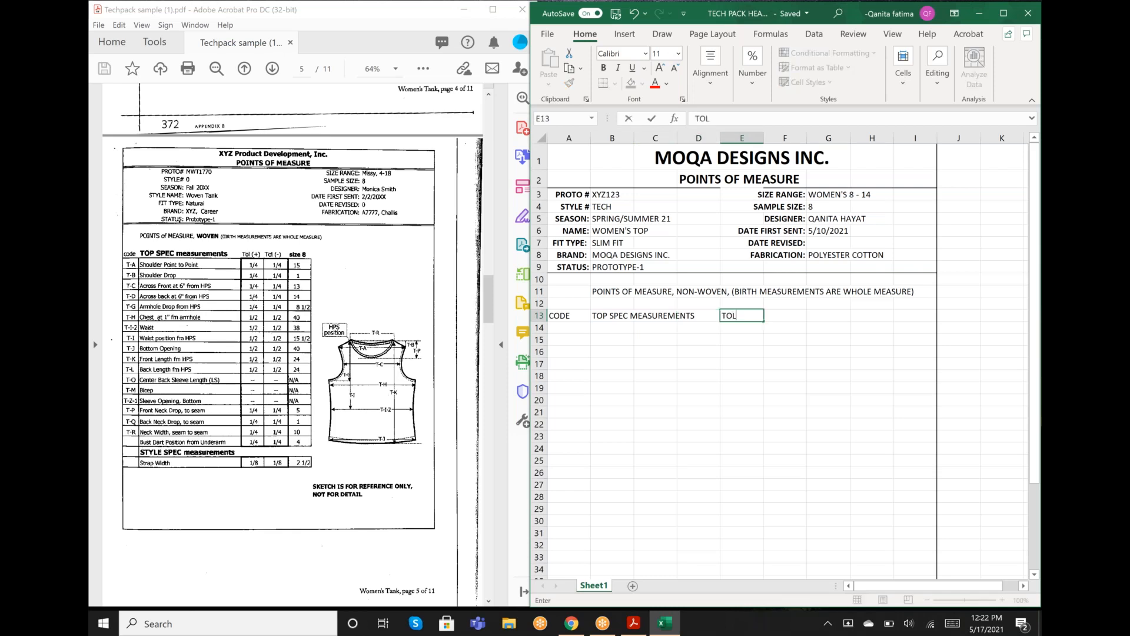
type(" (+)")
key("Tab")
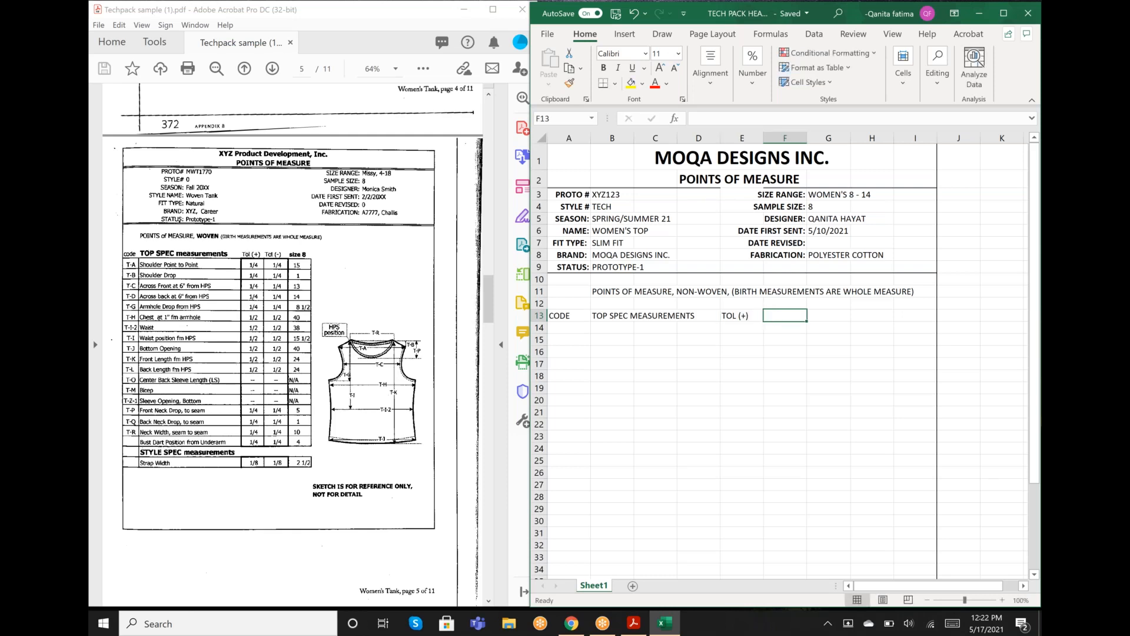
- Enter the column headings Tol(-) in F13 and Size 8 in G13
type("OL")
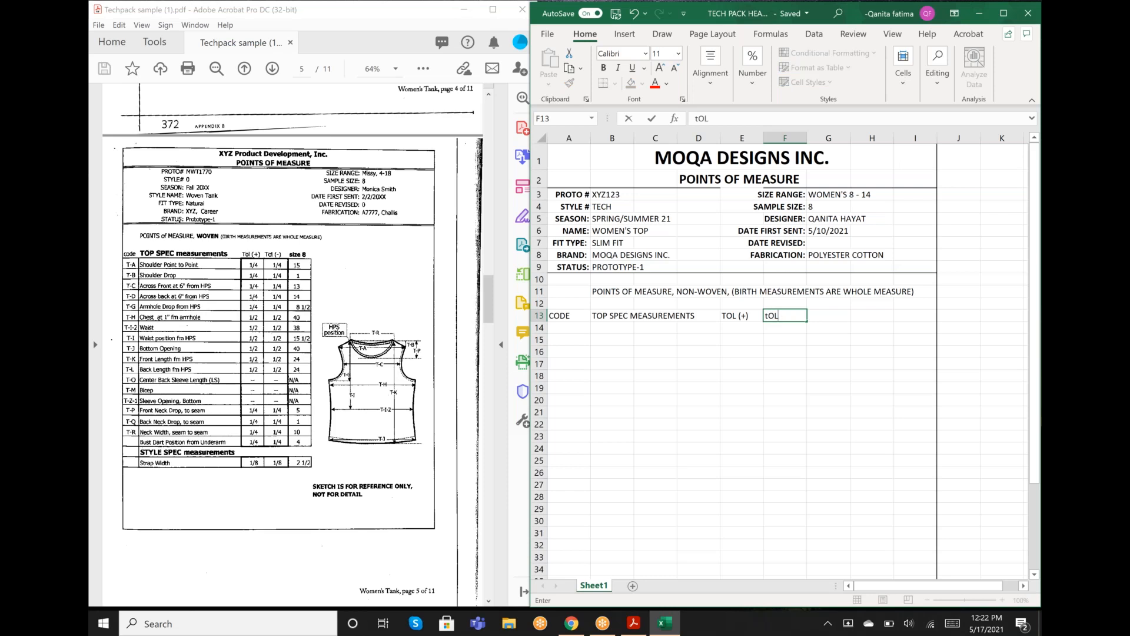
type("(-")
key("Tab")
type("S")
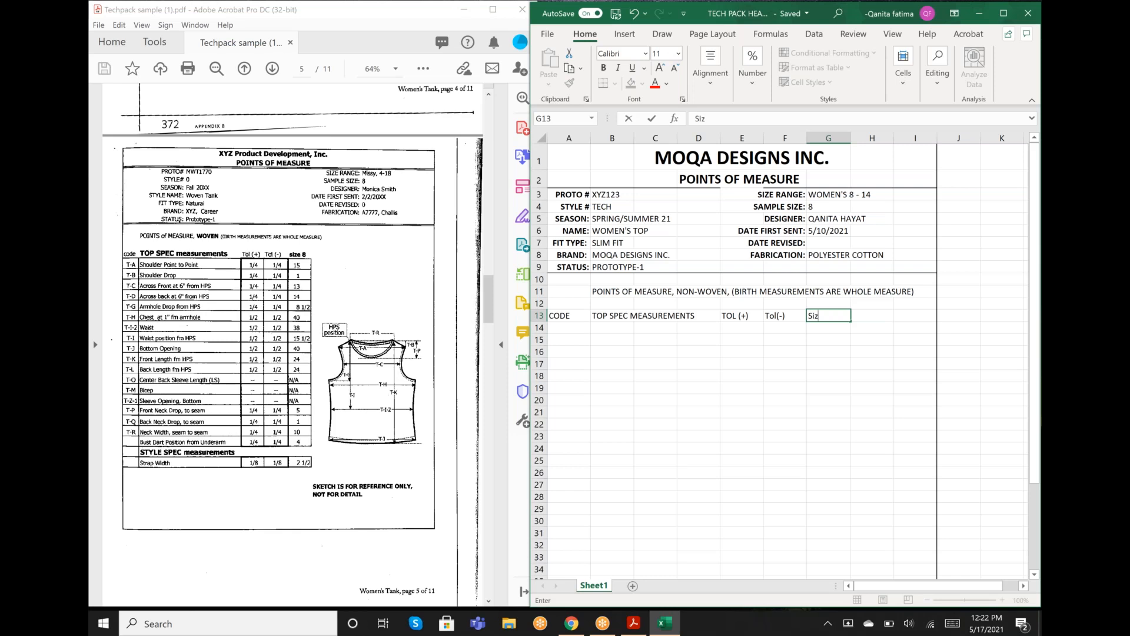
type("ize 8")
- Centre the TOL (+) heading horizontally in E13
left_click(733, 318)
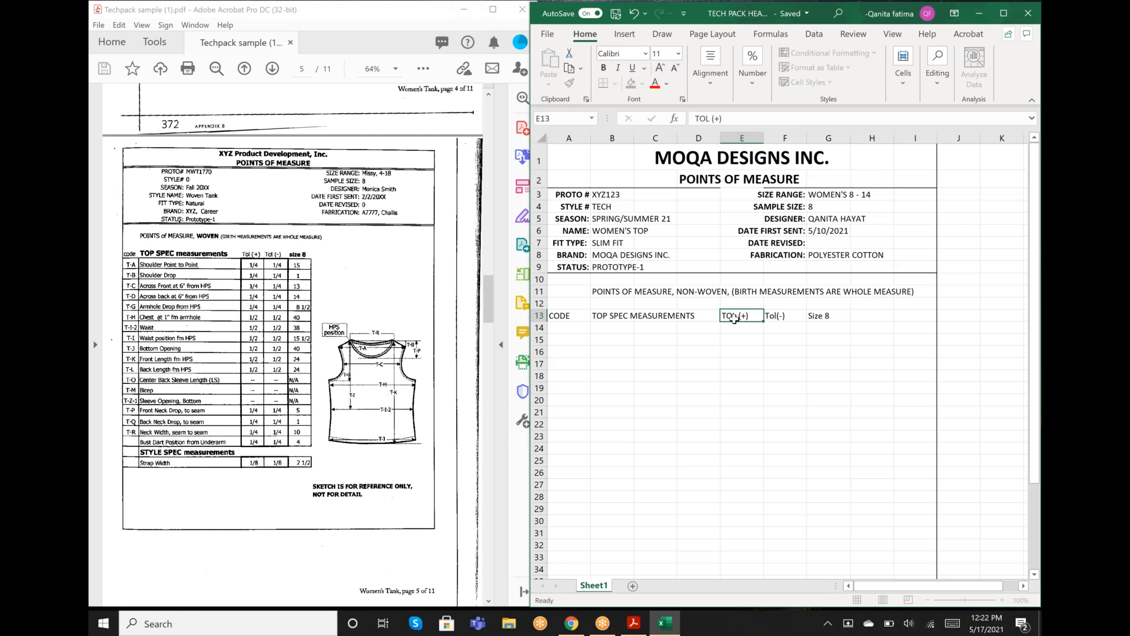
left_click(713, 68)
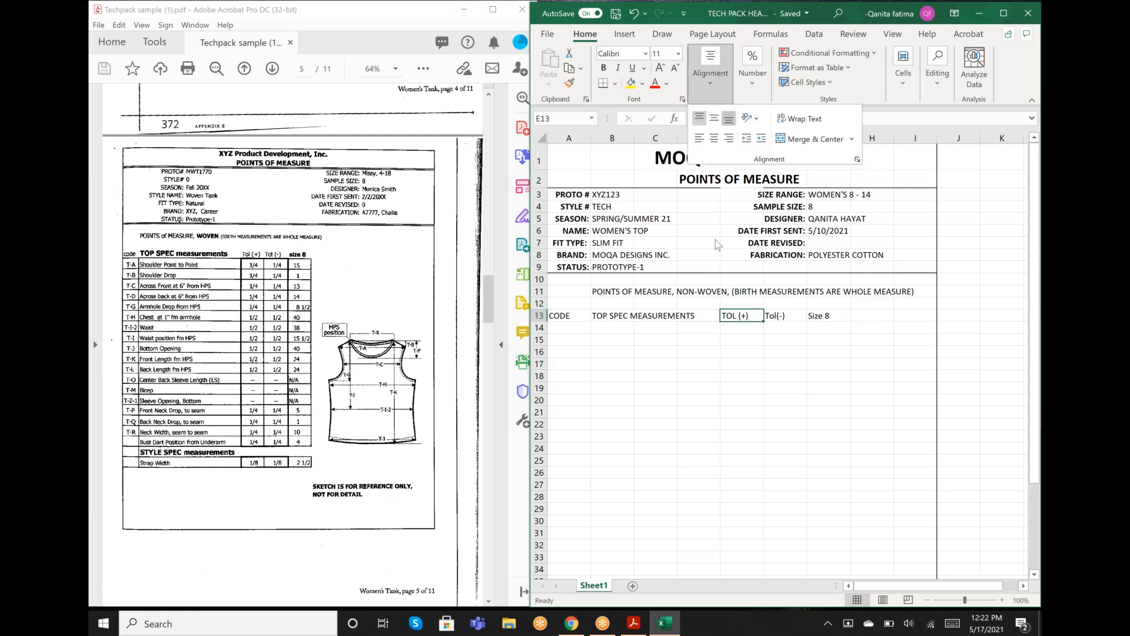
left_click(714, 138)
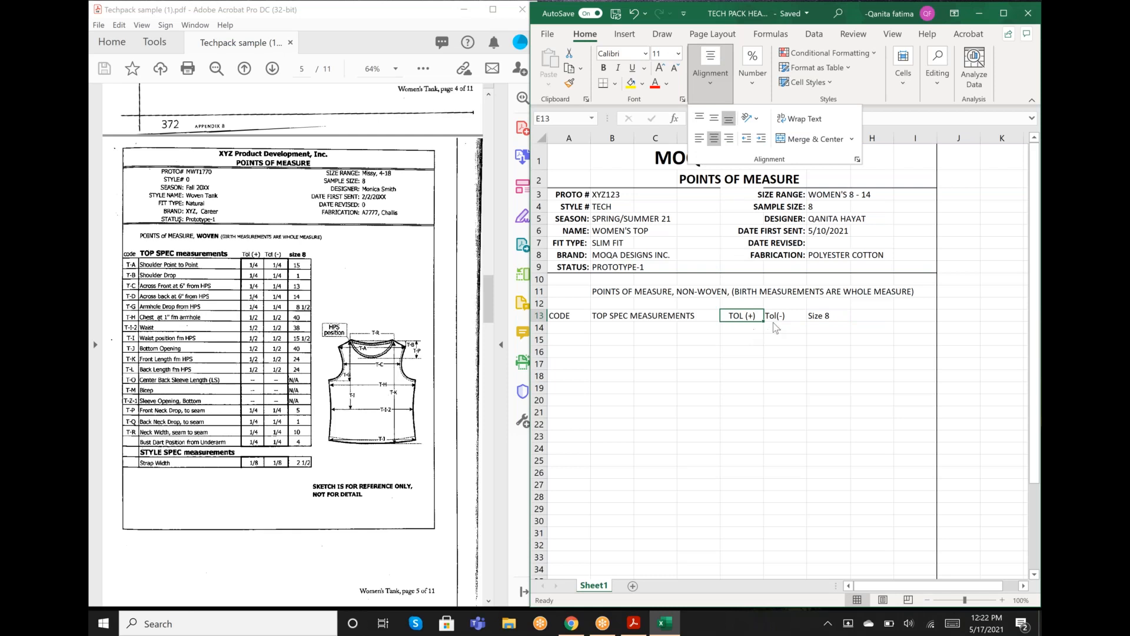
- Change the heading in E13 to Tol (+), with only the first letter capitalised
left_click(775, 318)
double_click(775, 318)
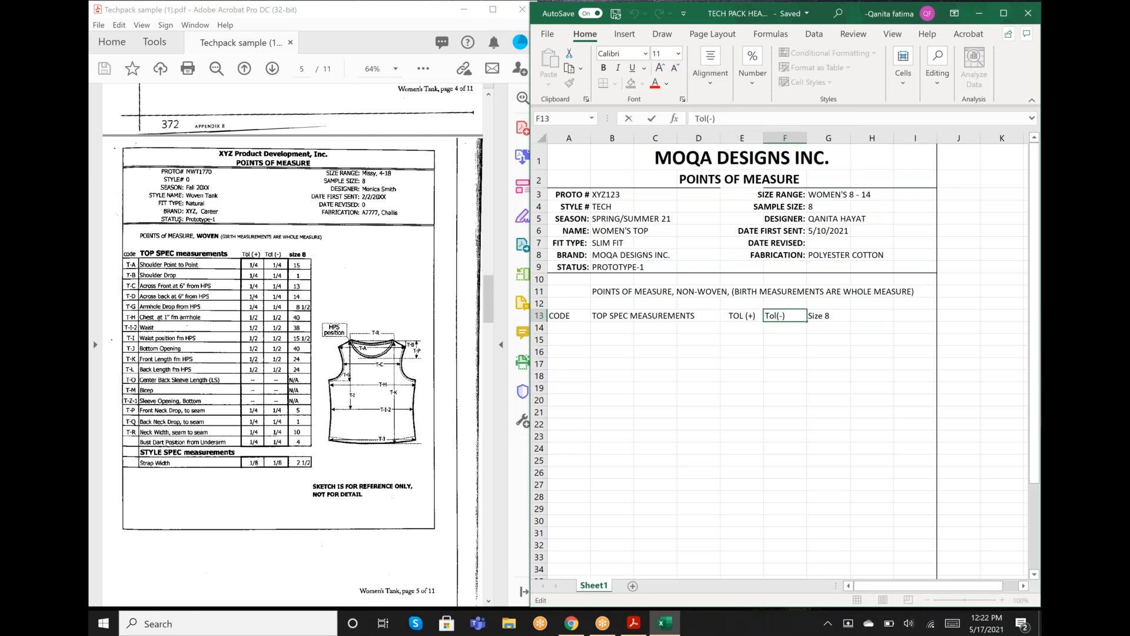
left_click(739, 316)
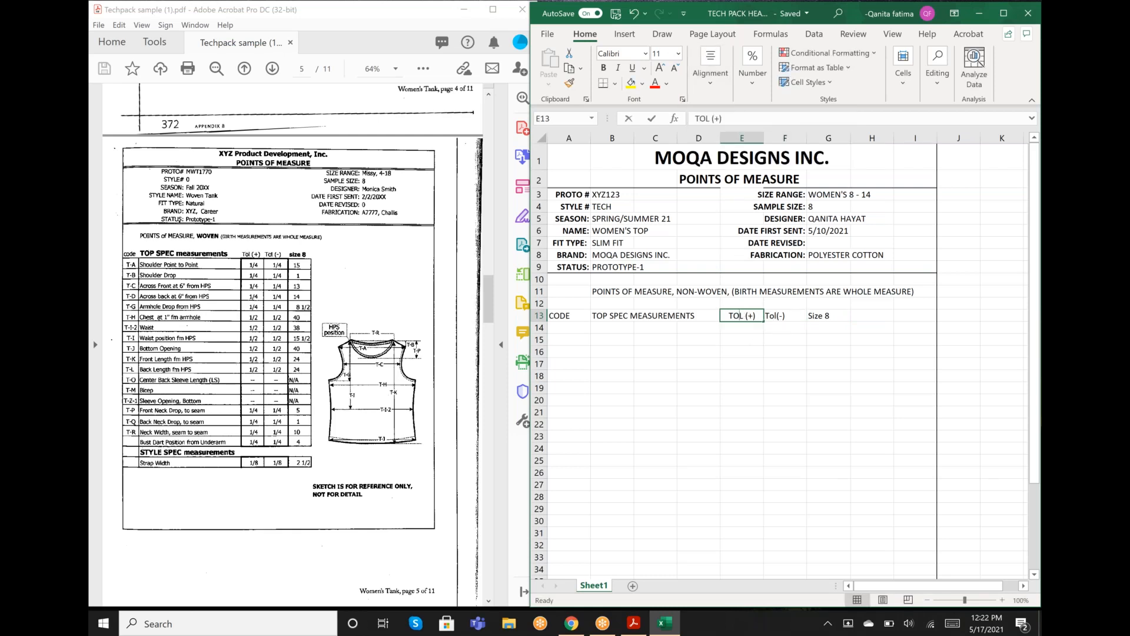
double_click(739, 315)
key("BackSpace")
key("BackSpace")
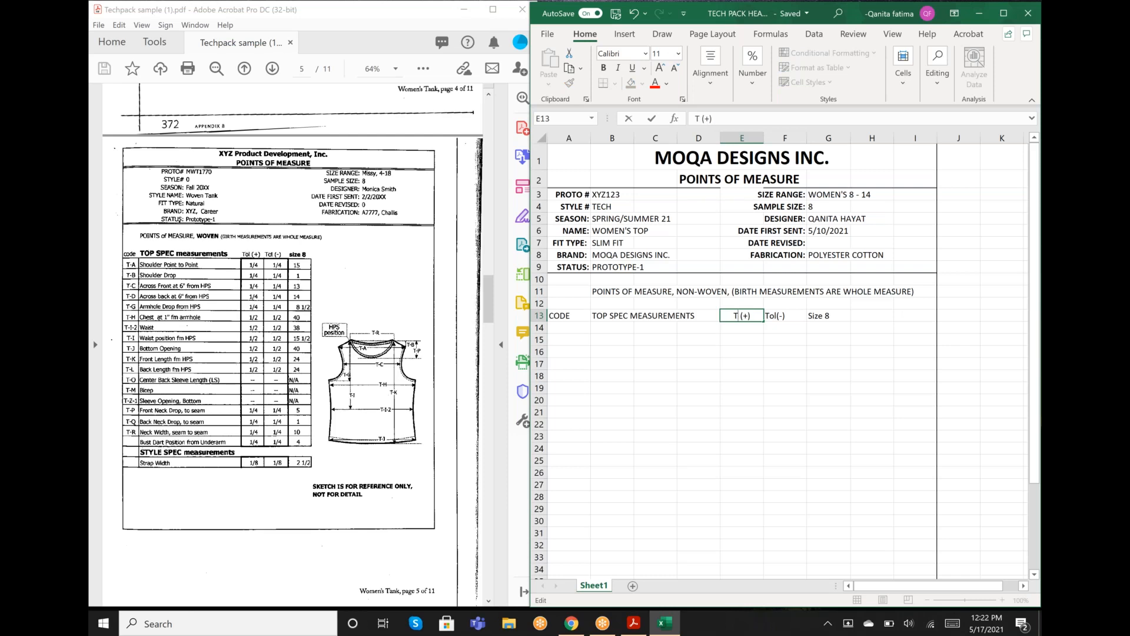
type("ol")
- Centre the Tol(-) heading in F13 and the Size 8 heading in G13 horizontally
left_click(794, 316)
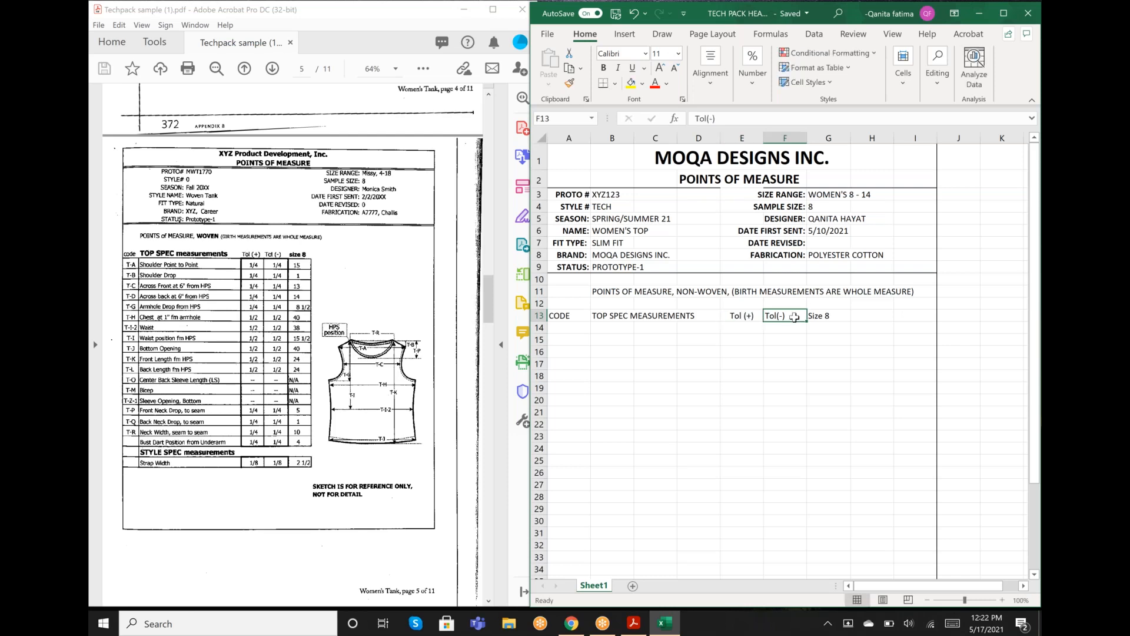
left_click(710, 69)
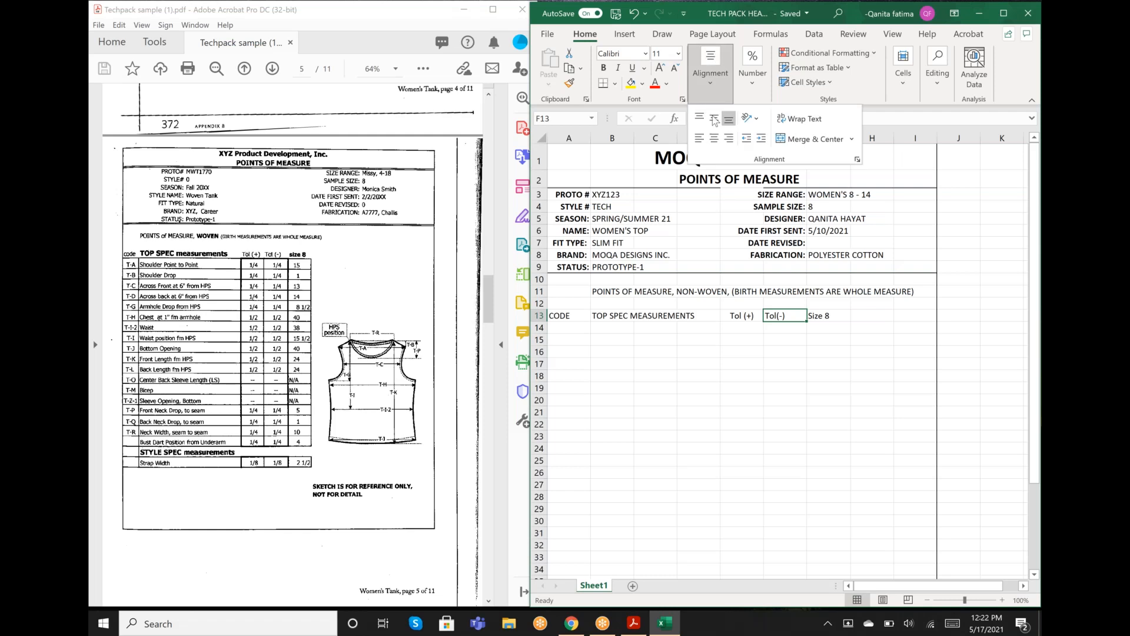
left_click(714, 138)
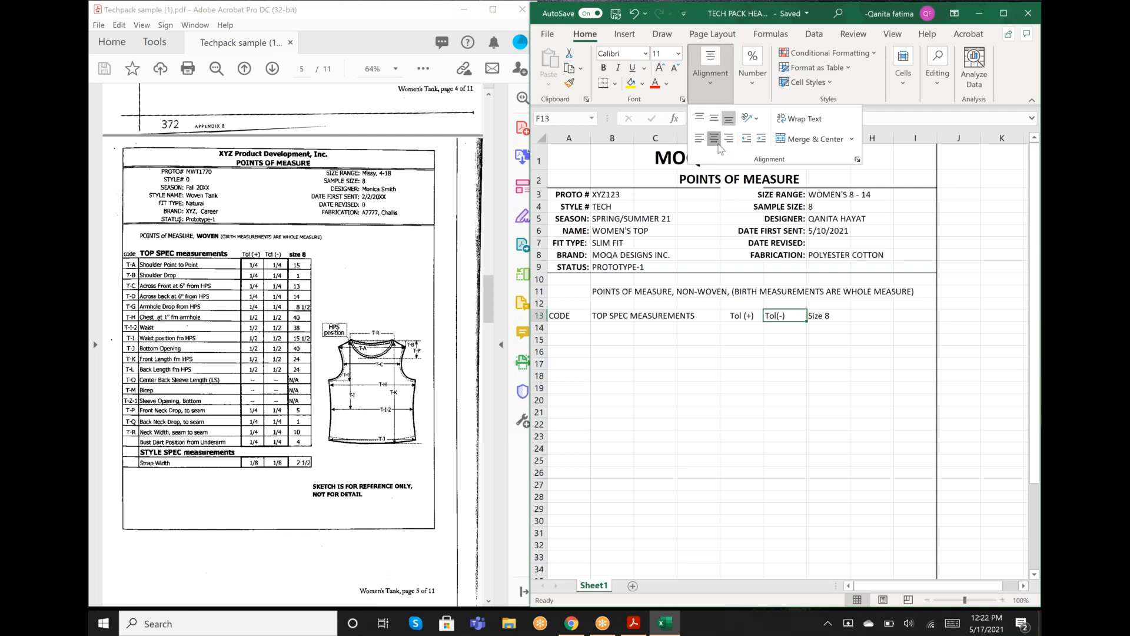
left_click(821, 316)
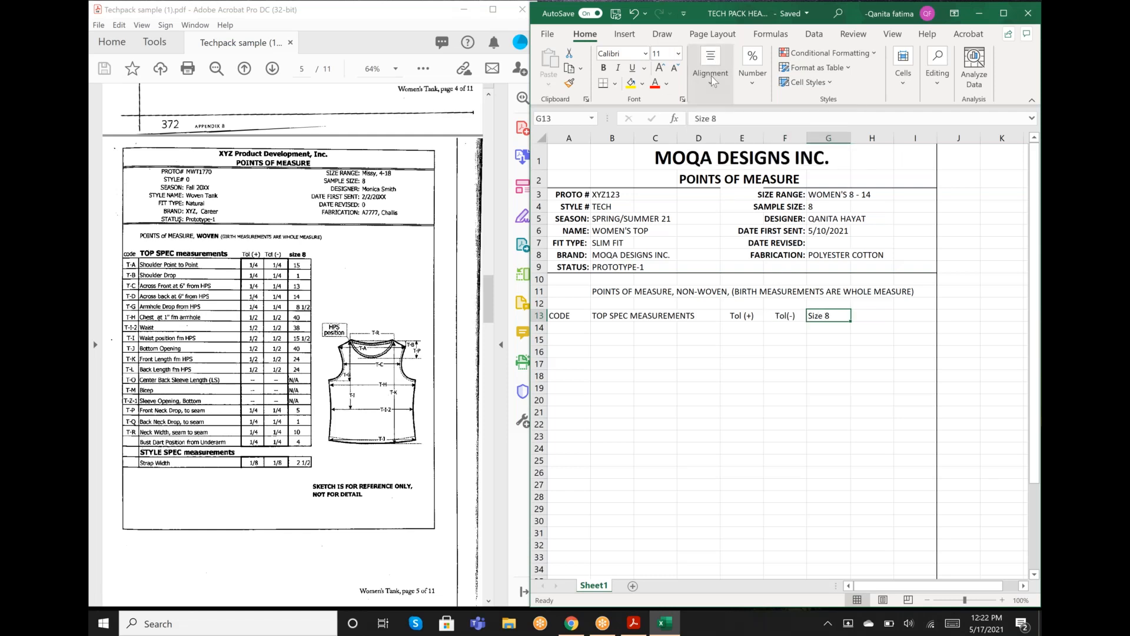
left_click(717, 93)
left_click(714, 139)
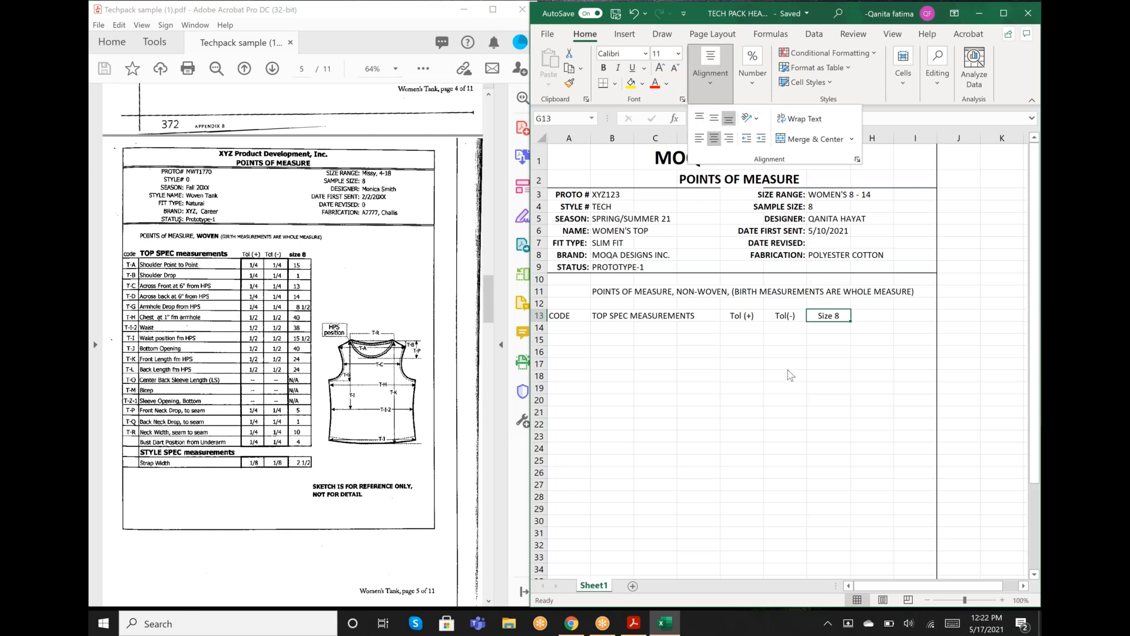
left_click(563, 330)
left_click(559, 327)
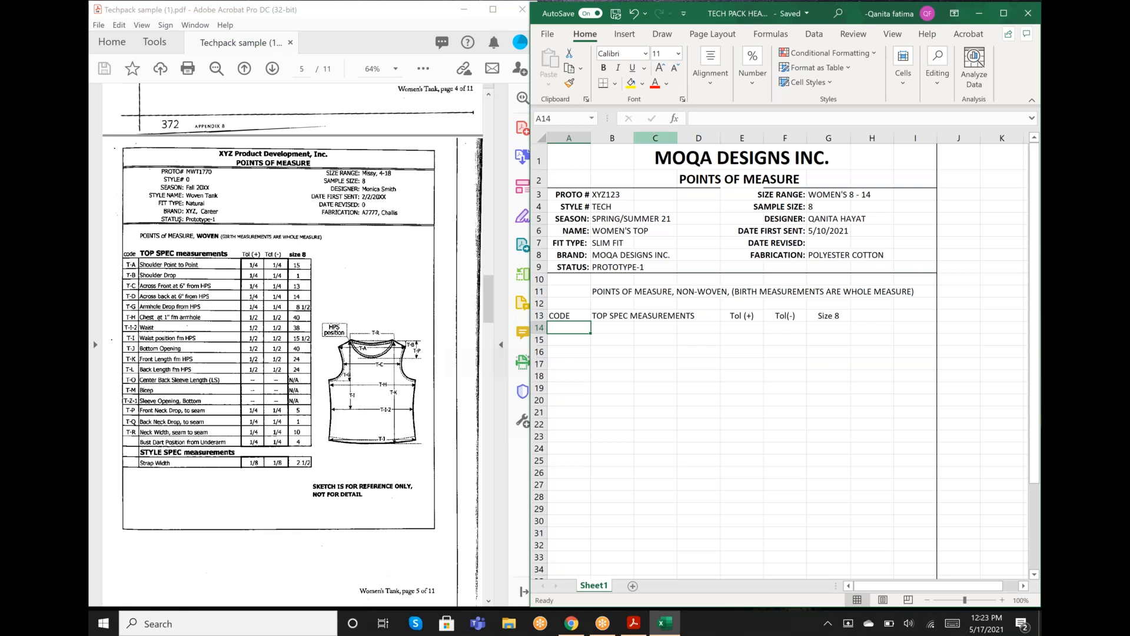
left_click(615, 84)
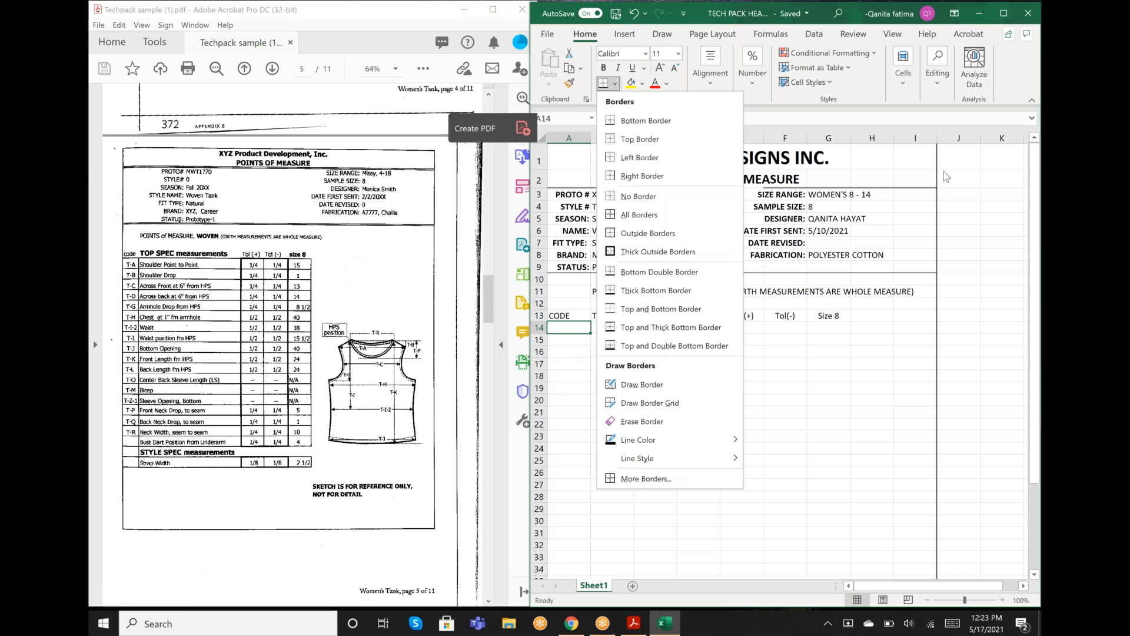
left_click(921, 118)
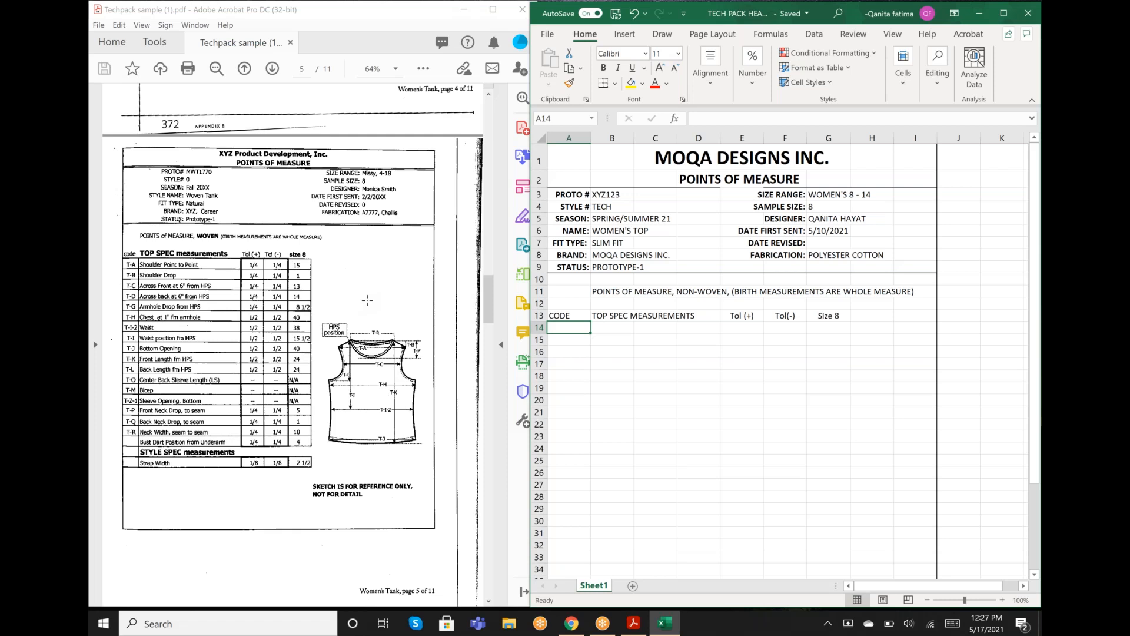
- Review the Grade, Bill of Materials, Construction and Label & Packaging pages of the sample tech pack PDF in Acrobat
scroll(367, 300, "down", 7)
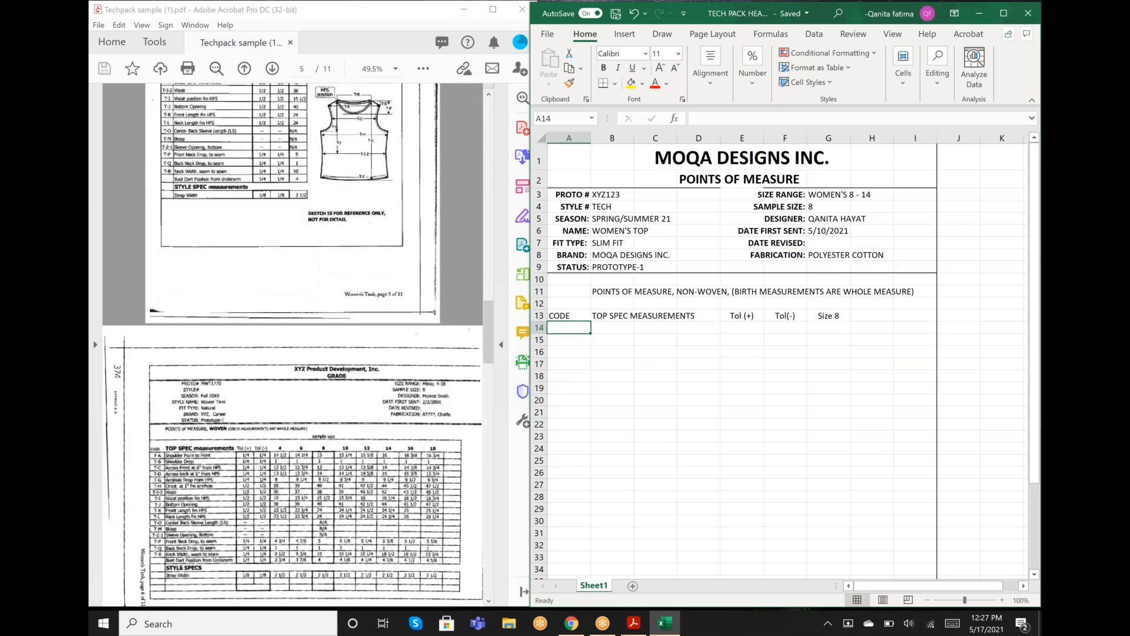
scroll(213, 408, "down", 1)
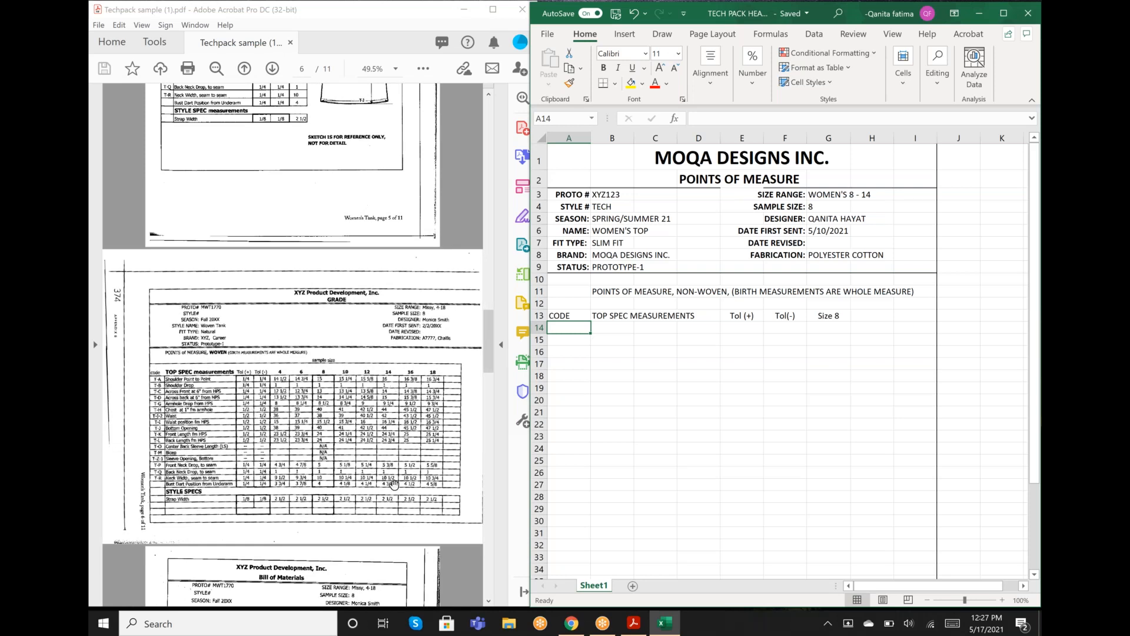
scroll(424, 471, "down", 4)
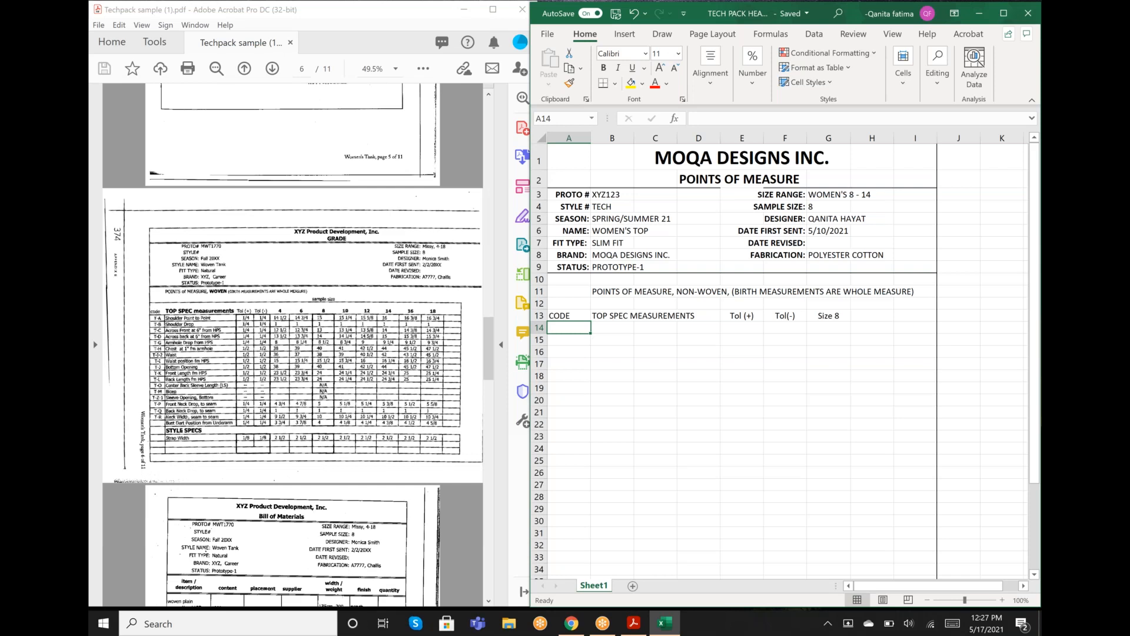
scroll(293, 345, "down", 2)
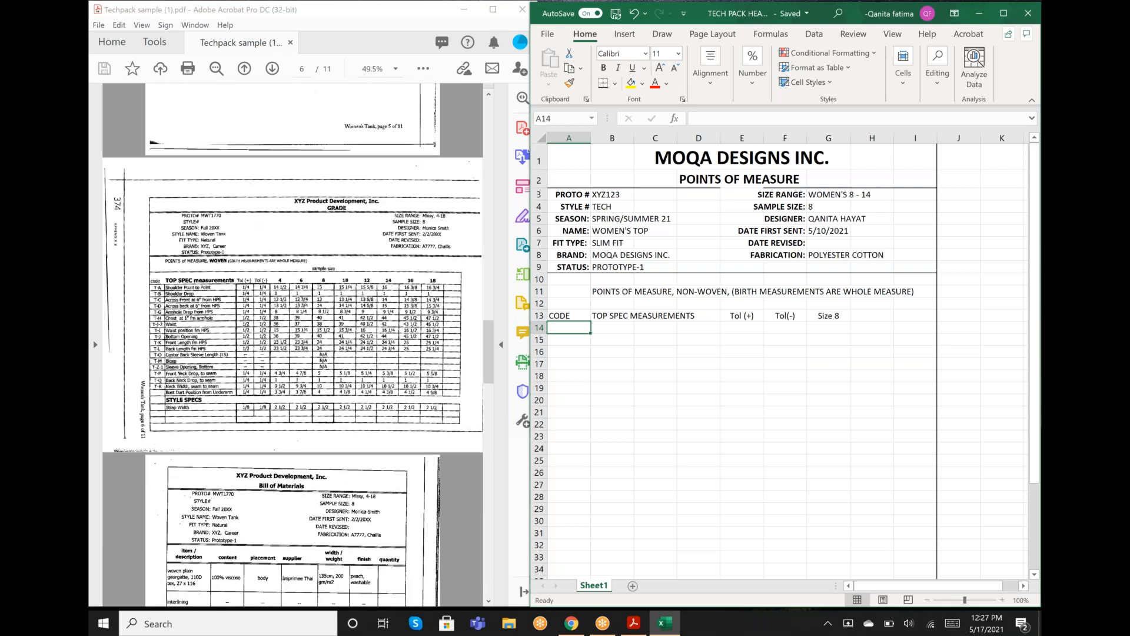
scroll(293, 345, "down", 20)
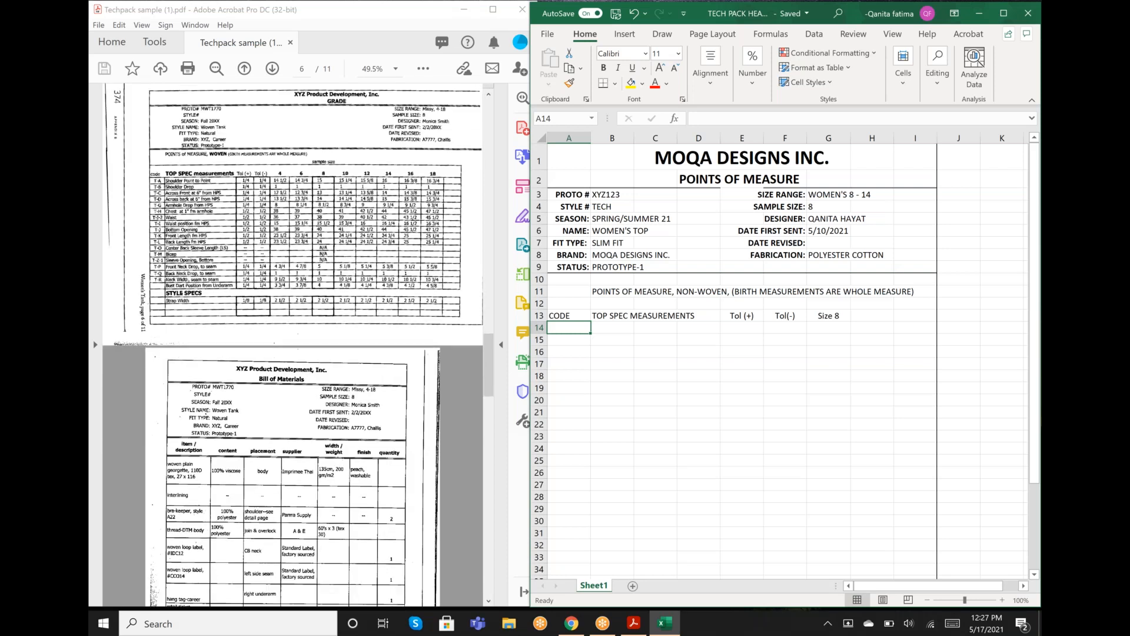
scroll(293, 345, "down", 20)
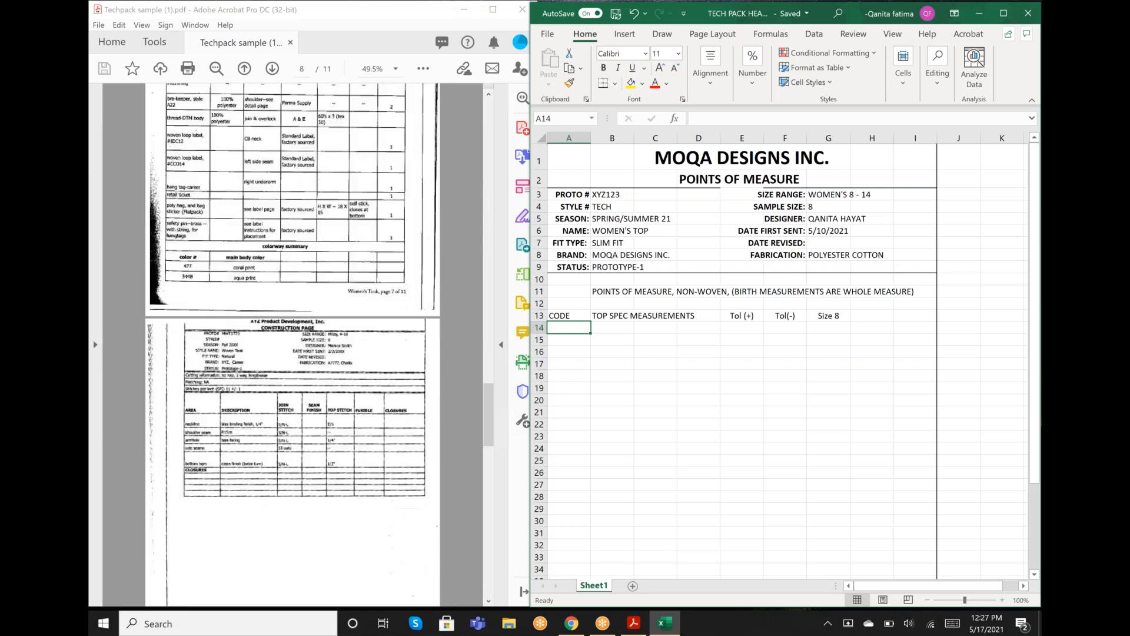
scroll(293, 345, "down", 11)
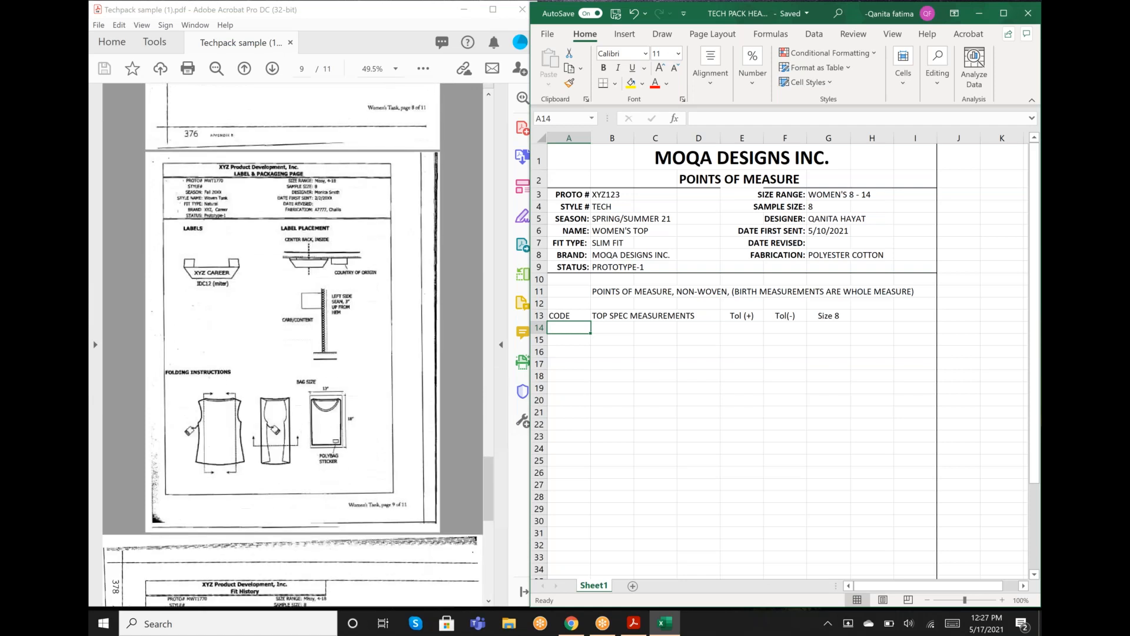
scroll(293, 345, "up", 20)
scroll(293, 345, "up", 15)
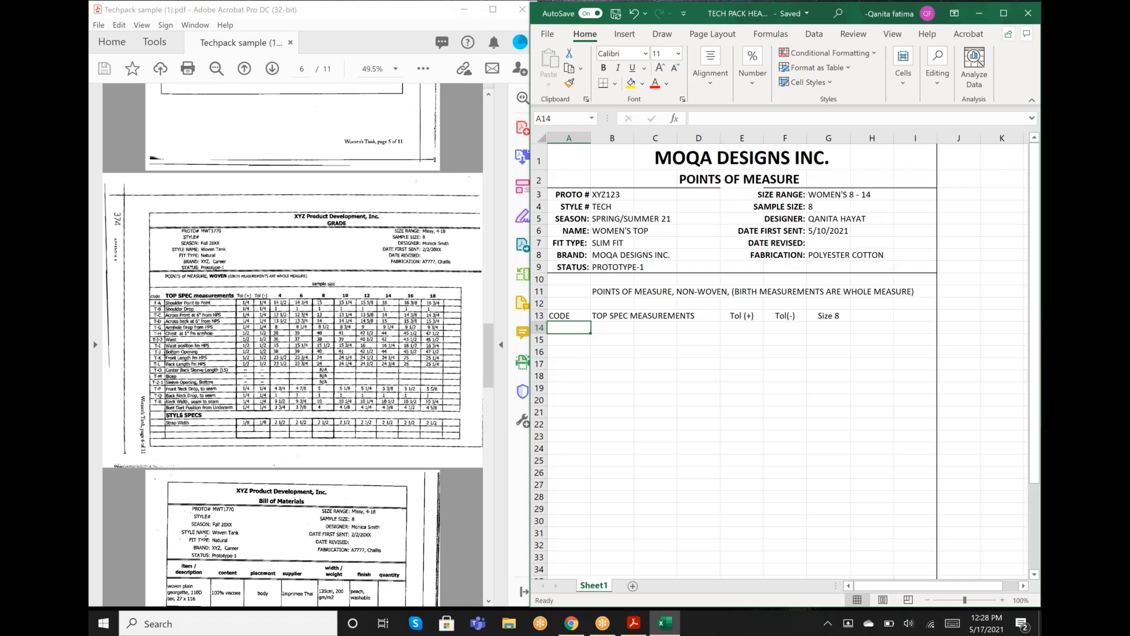
- Examine the Fit History and Sample Evaluation Comments pages of the sample tech pack, and return to the Label & Packaging page
scroll(354, 507, "down", 15)
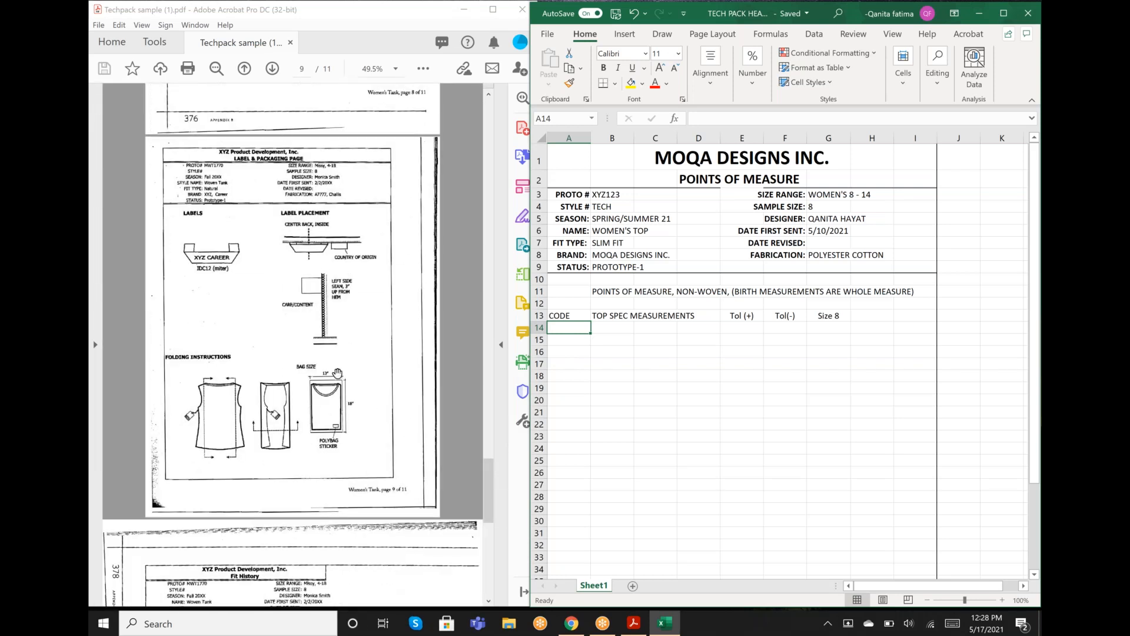
scroll(320, 396, "down", 1)
scroll(190, 376, "down", 5)
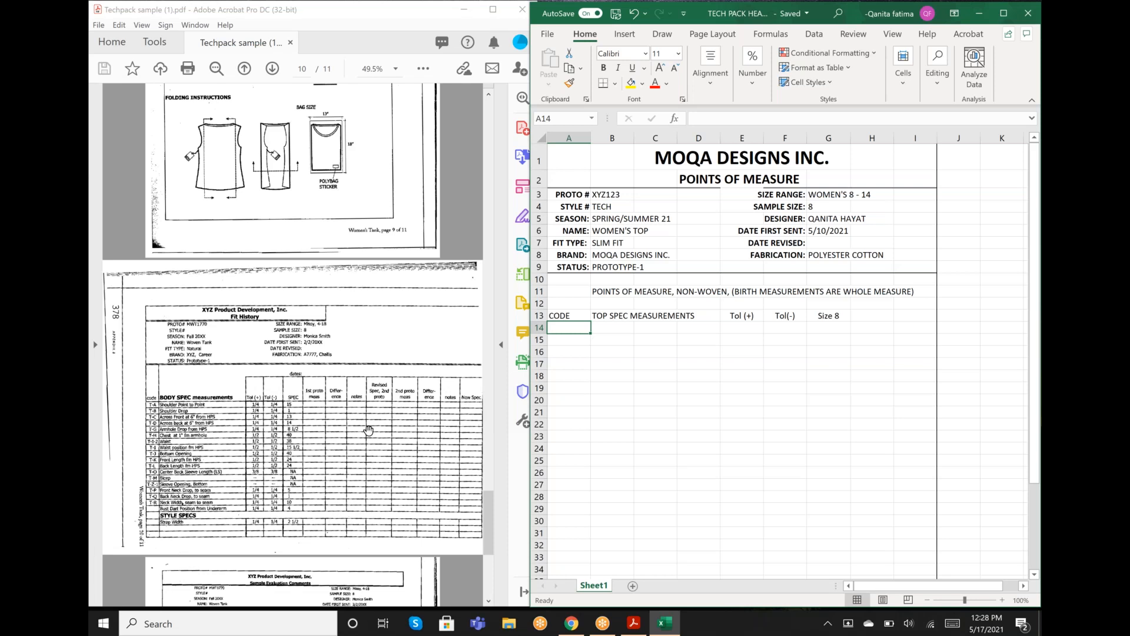
scroll(368, 430, "down", 1)
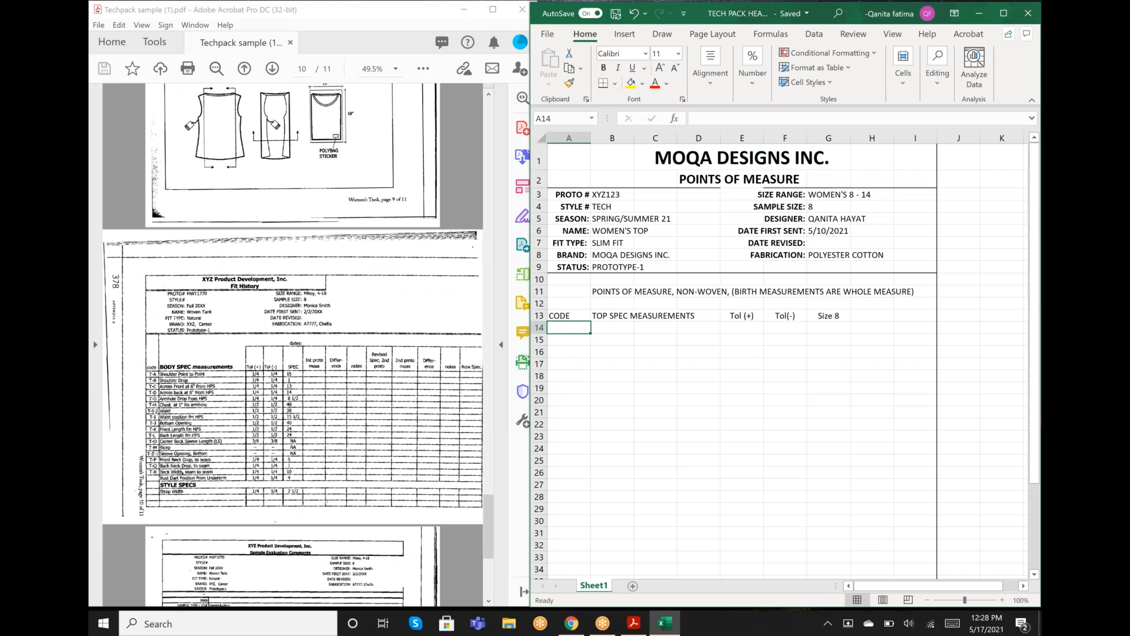
scroll(304, 445, "down", 6)
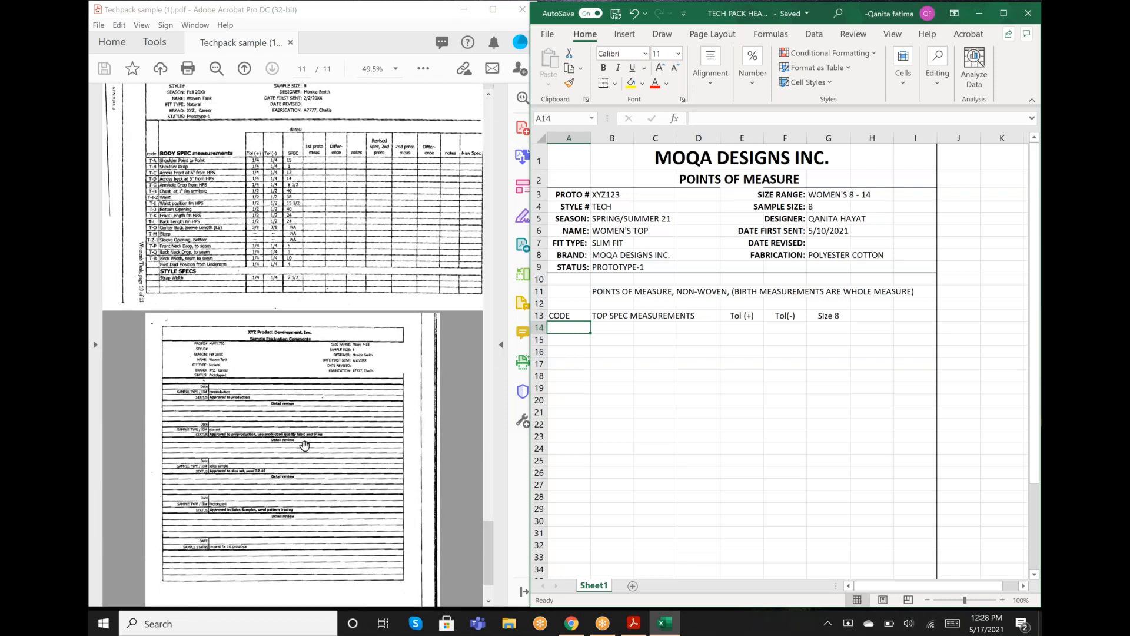
scroll(304, 446, "down", 1)
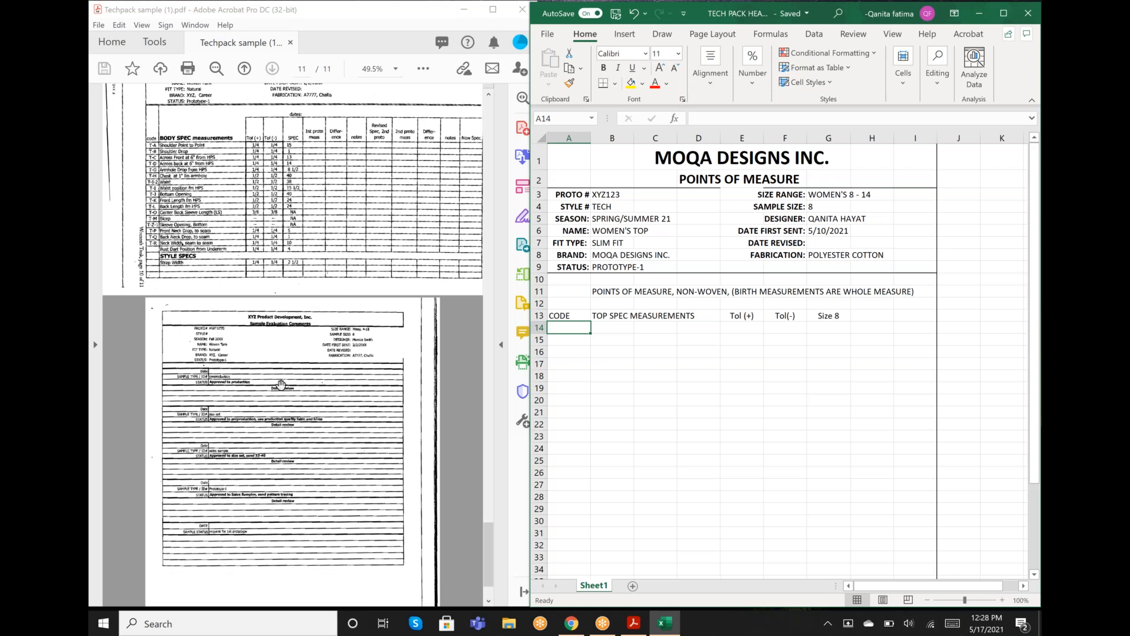
scroll(281, 385, "down", 2)
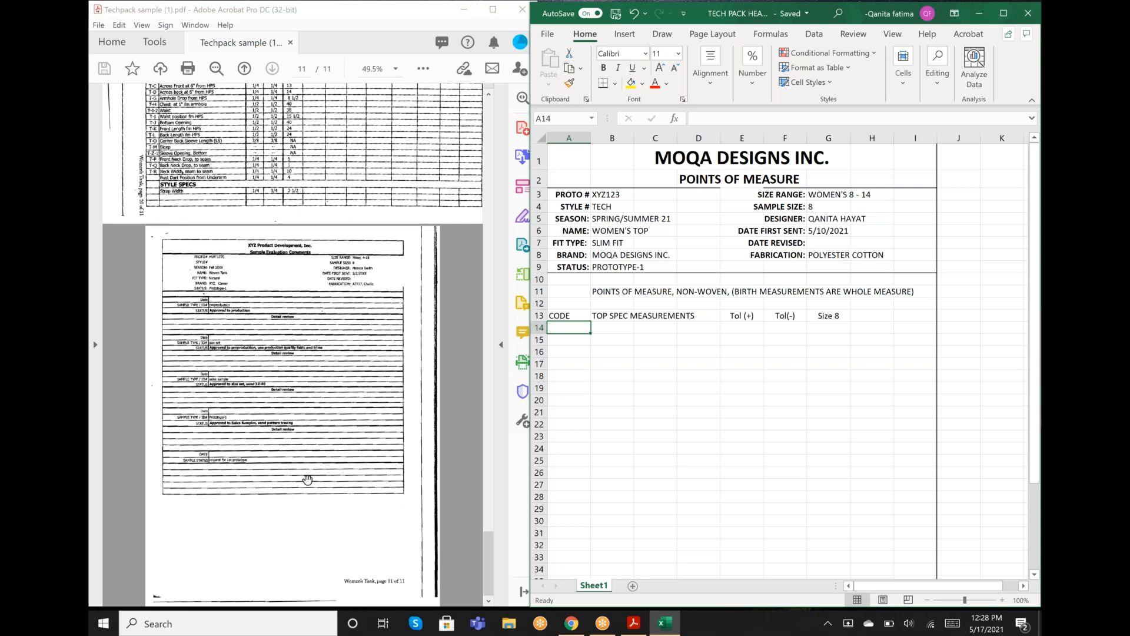
scroll(307, 479, "up", 10)
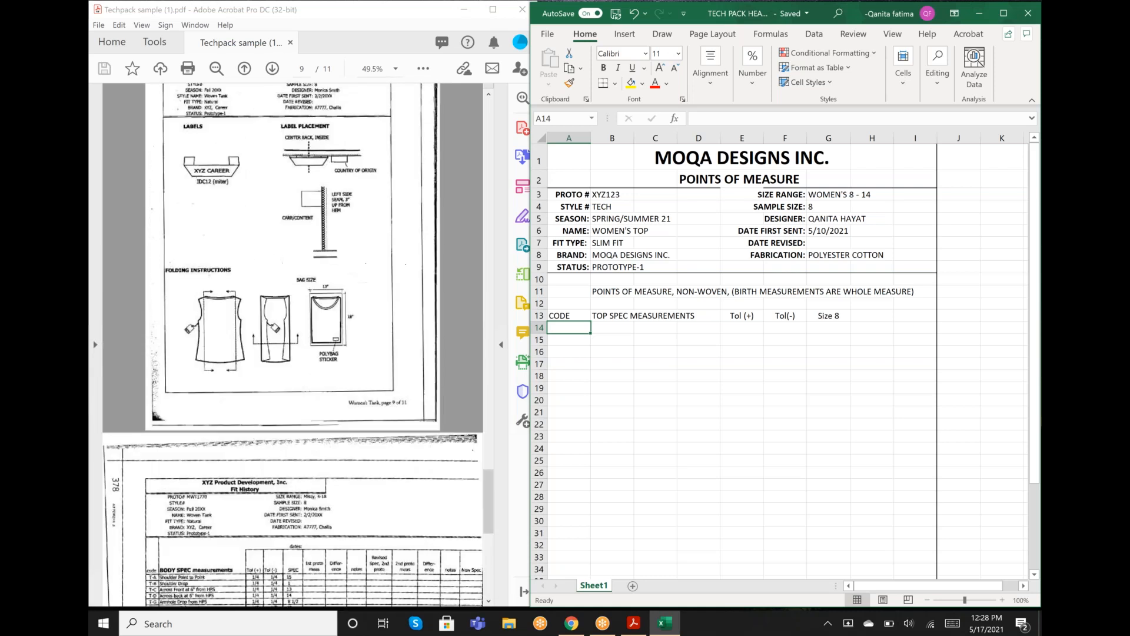
scroll(326, 594, "up", 1)
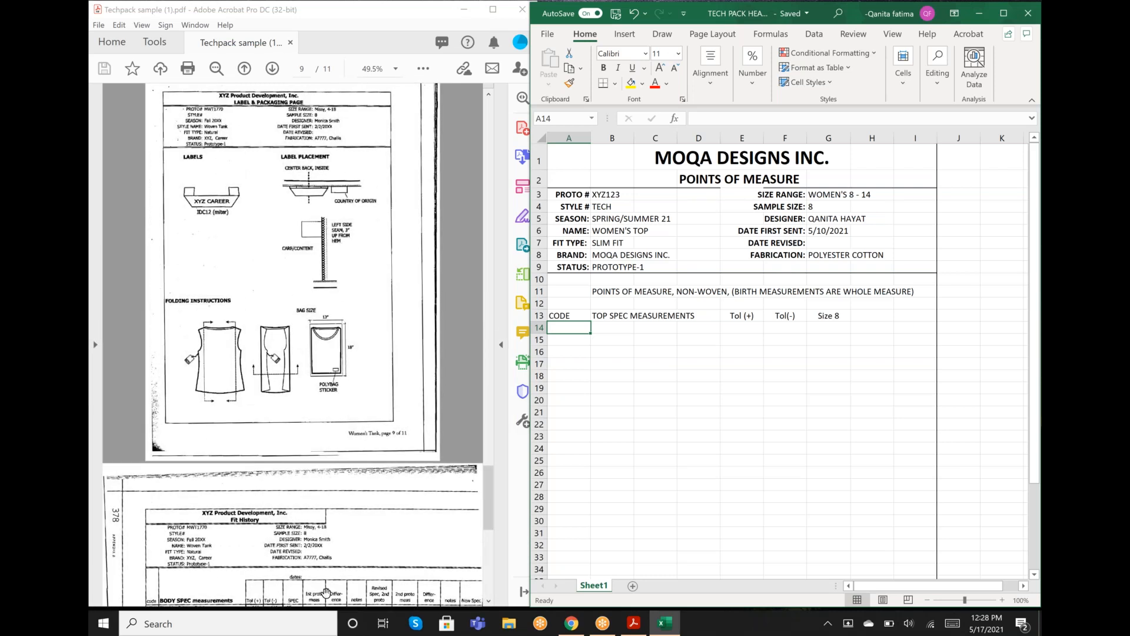
scroll(325, 592, "up", 3)
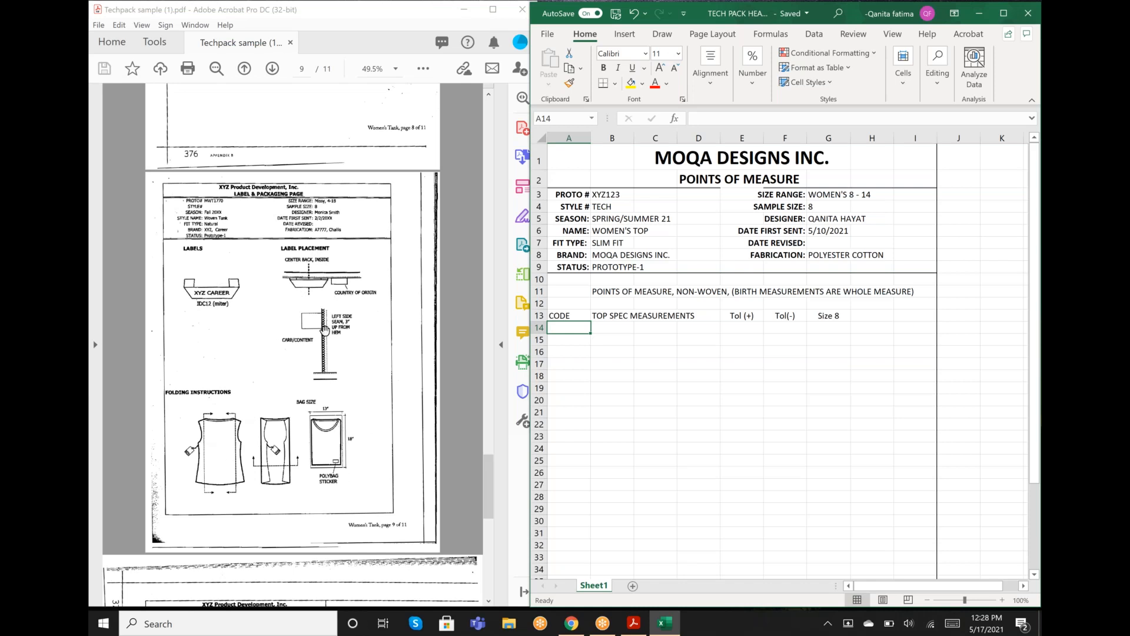
- Go back through the sample tech pack to its Points of Measure page, and check the extent of the worksheet's bordered page area
scroll(324, 330, "up", 6)
scroll(324, 330, "up", 5)
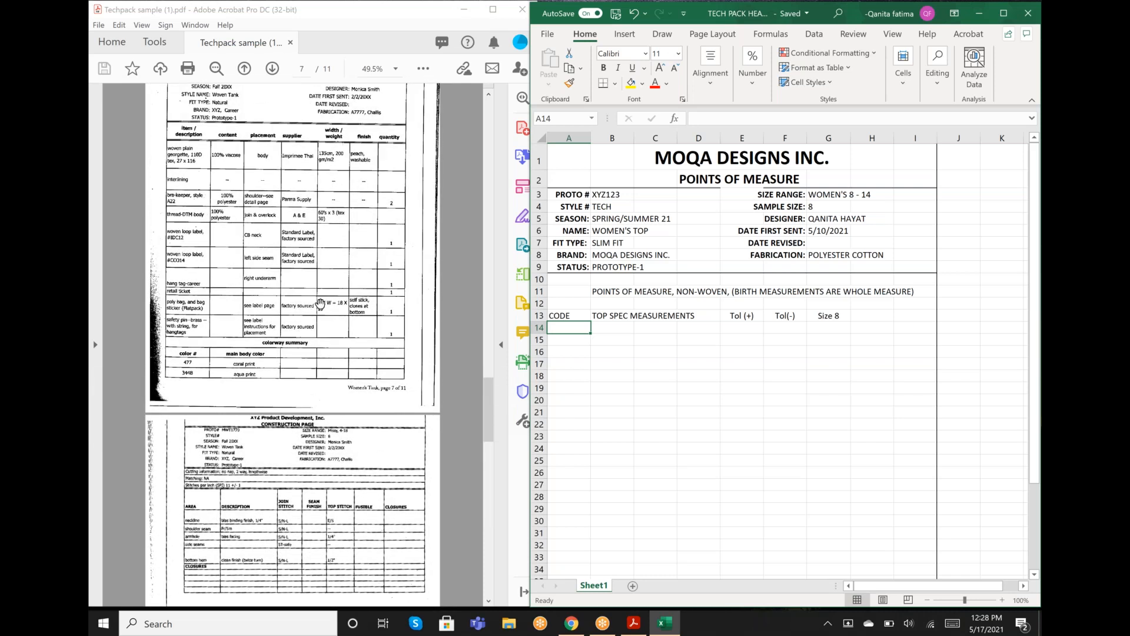
scroll(320, 304, "up", 3)
scroll(293, 329, "down", 4)
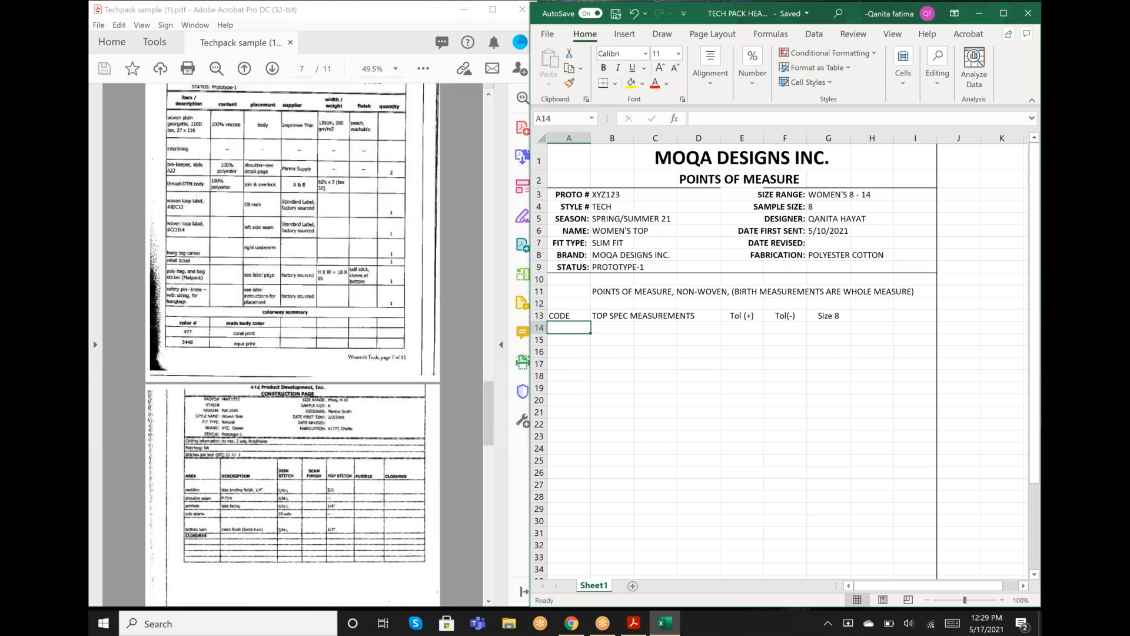
scroll(354, 340, "up", 12)
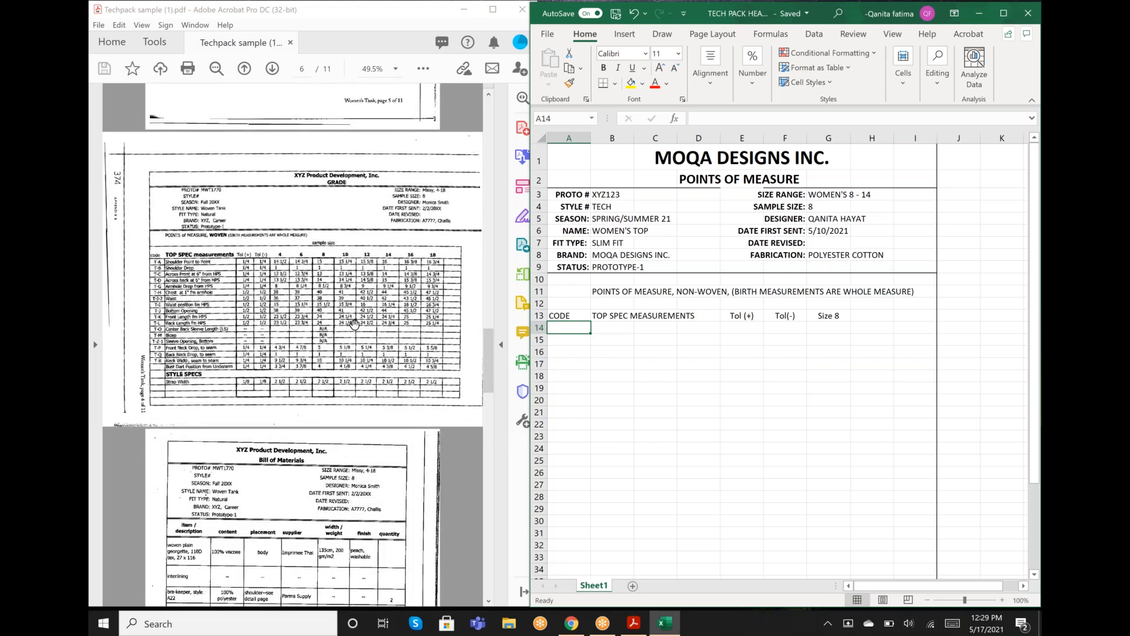
scroll(355, 324, "up", 10)
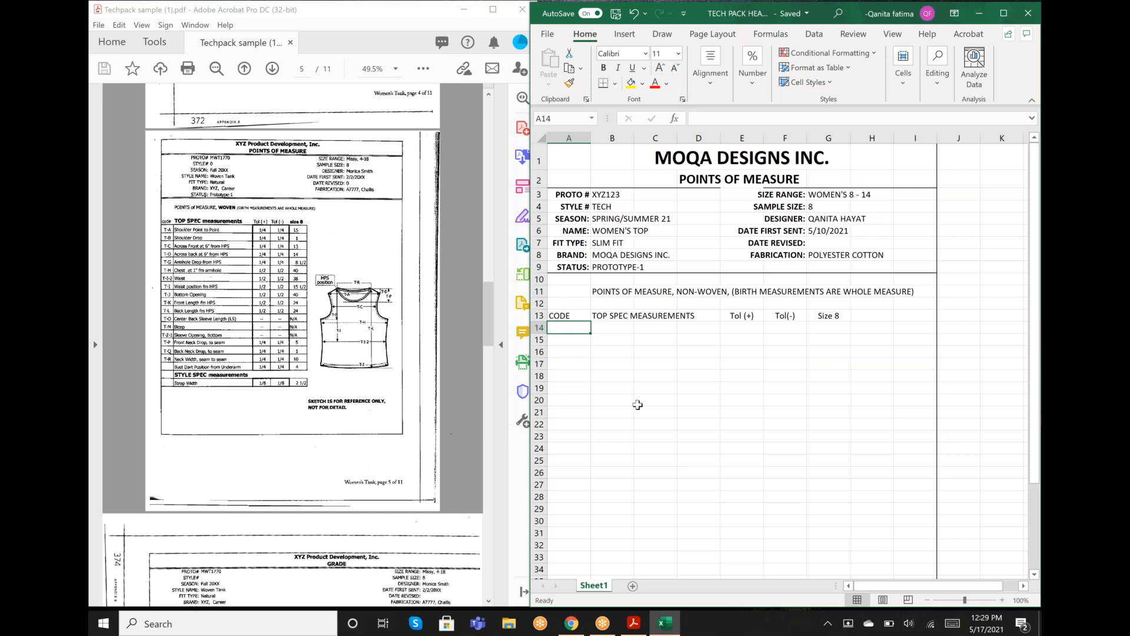
scroll(637, 404, "down", 5)
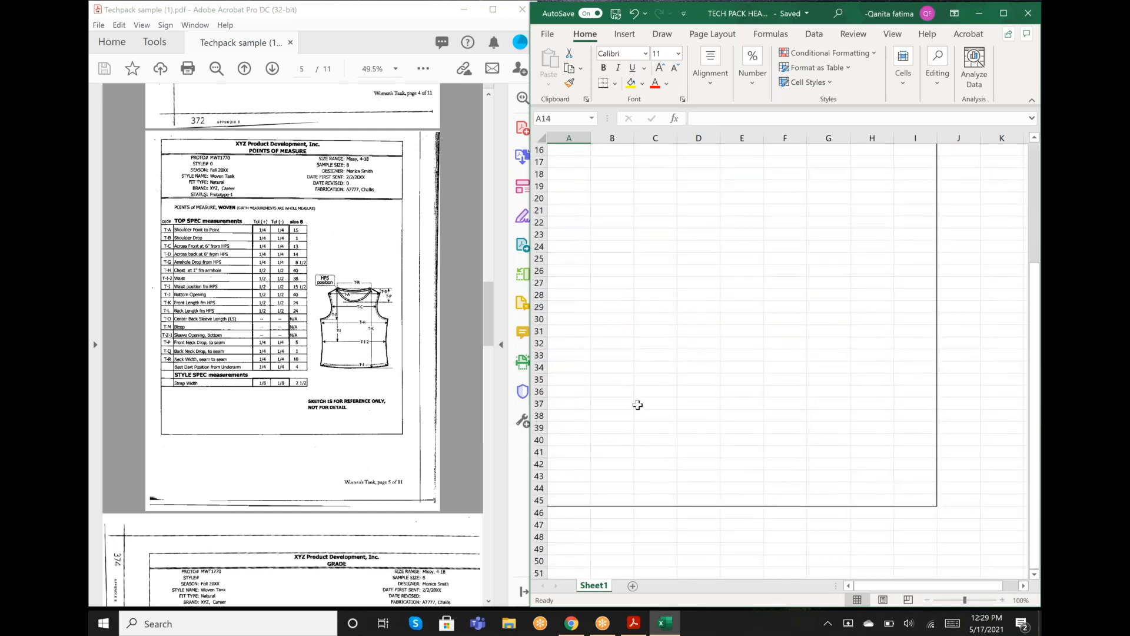
scroll(638, 404, "up", 5)
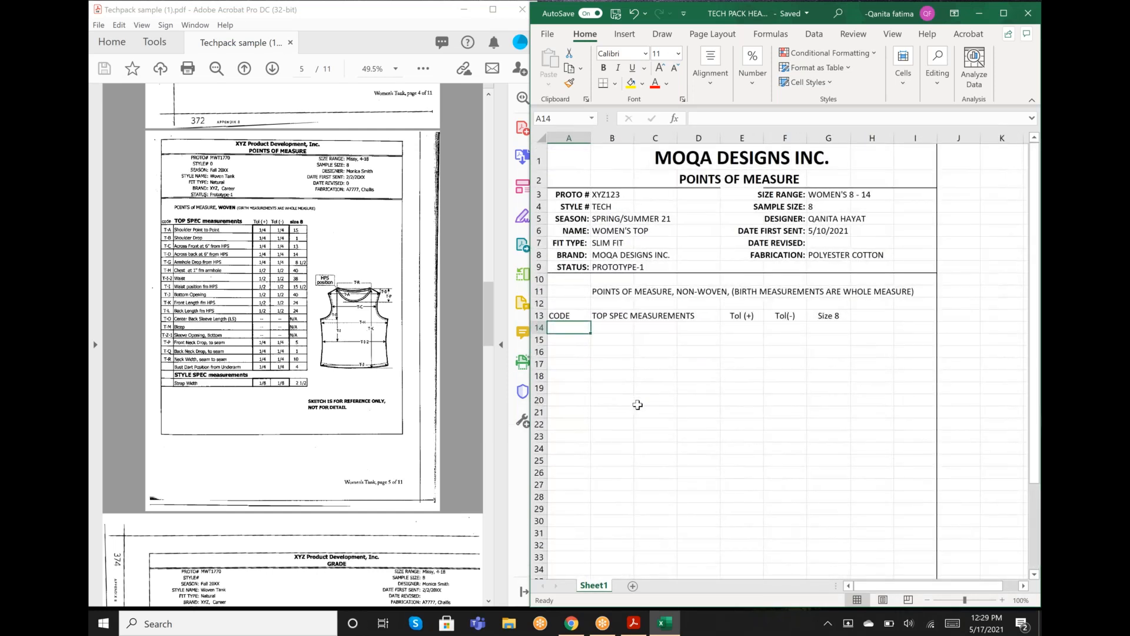